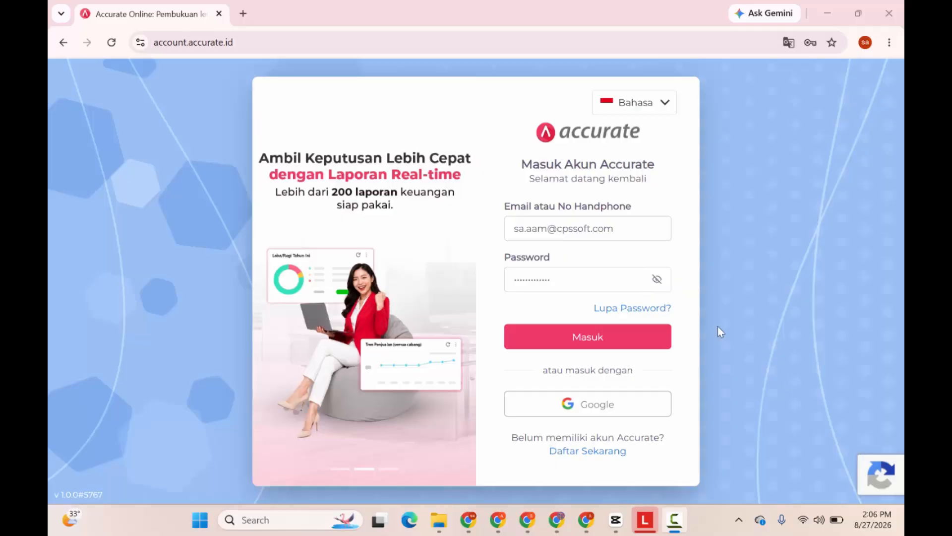
Sign in, open the PT Distribusi Nusantara company data and go to its Preferensi settings.
left_click(601, 337)
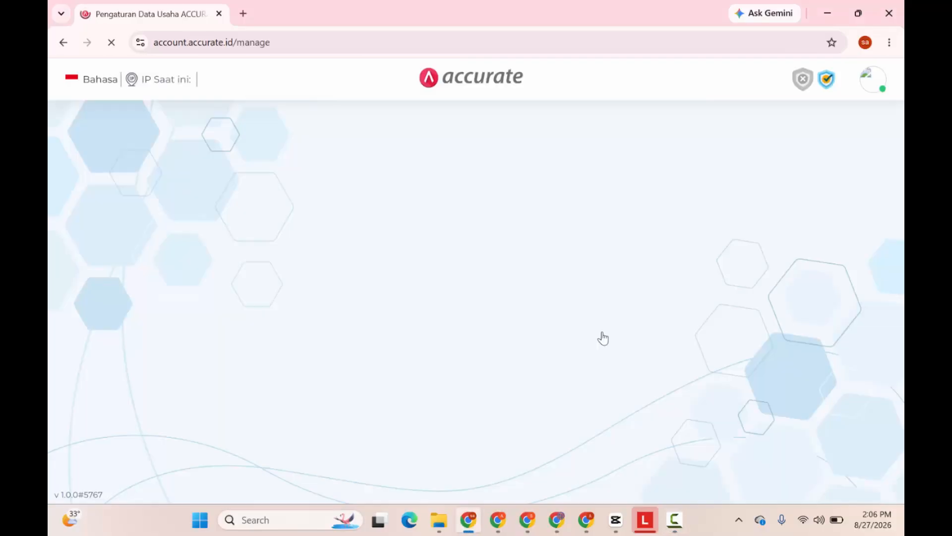
scroll(603, 337, "down", 6)
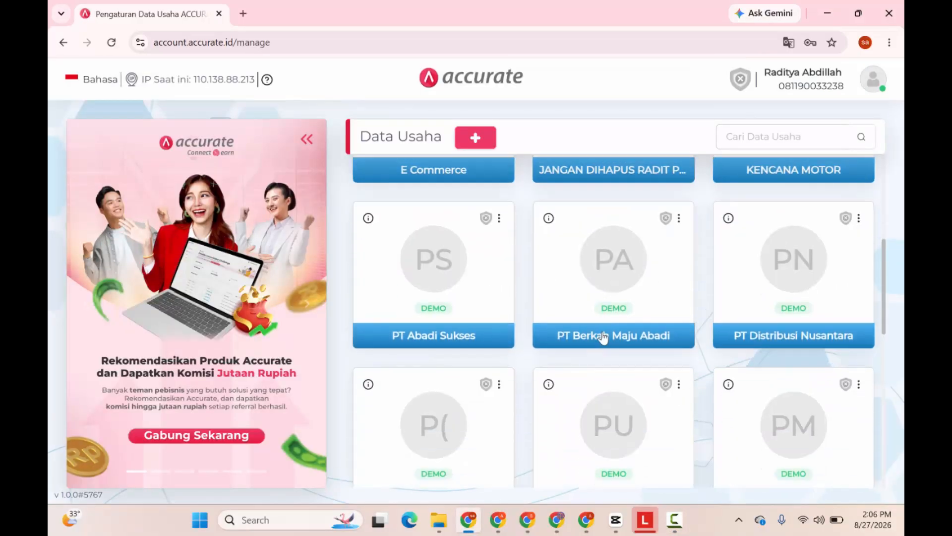
left_click(809, 286)
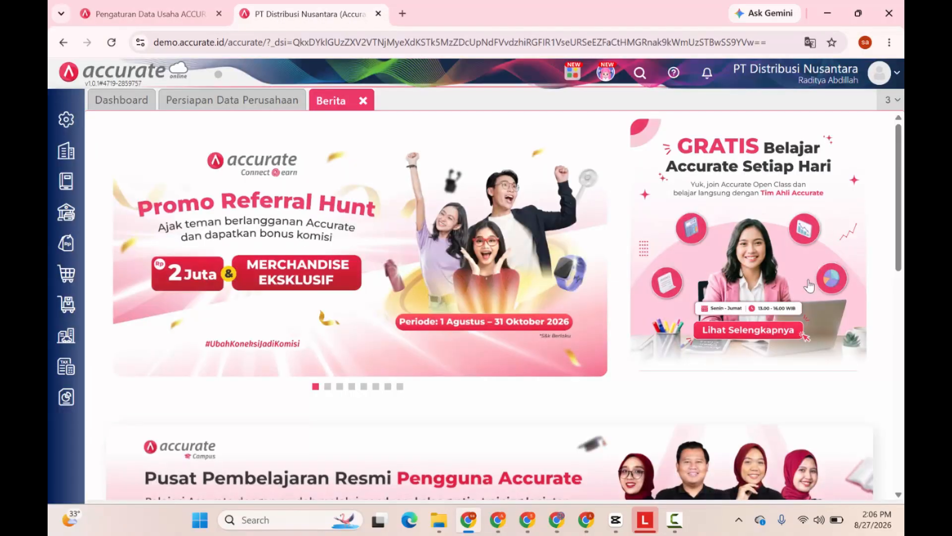
left_click(72, 118)
left_click(125, 221)
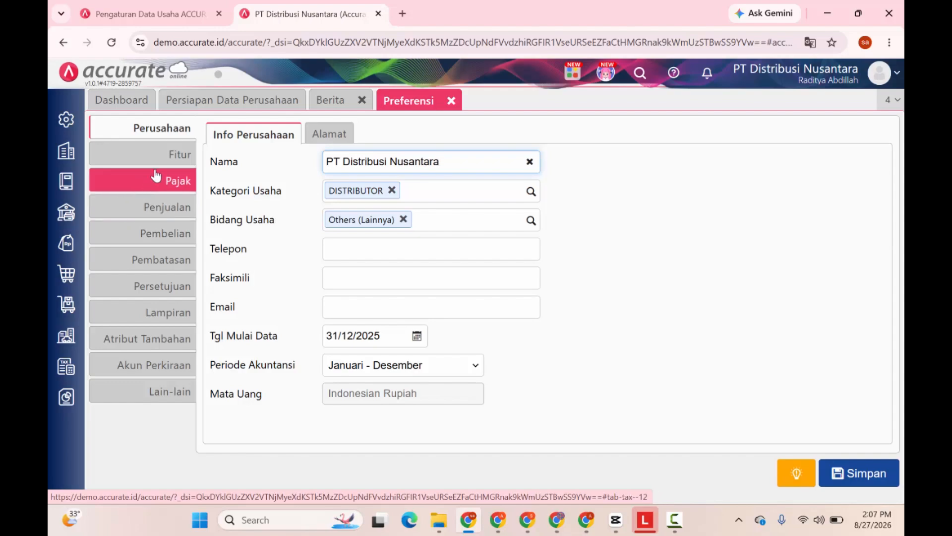
Show the Fitur options in Preferensi, with Multi Mata Uang enabled on the Perusahaan tab.
left_click(168, 158)
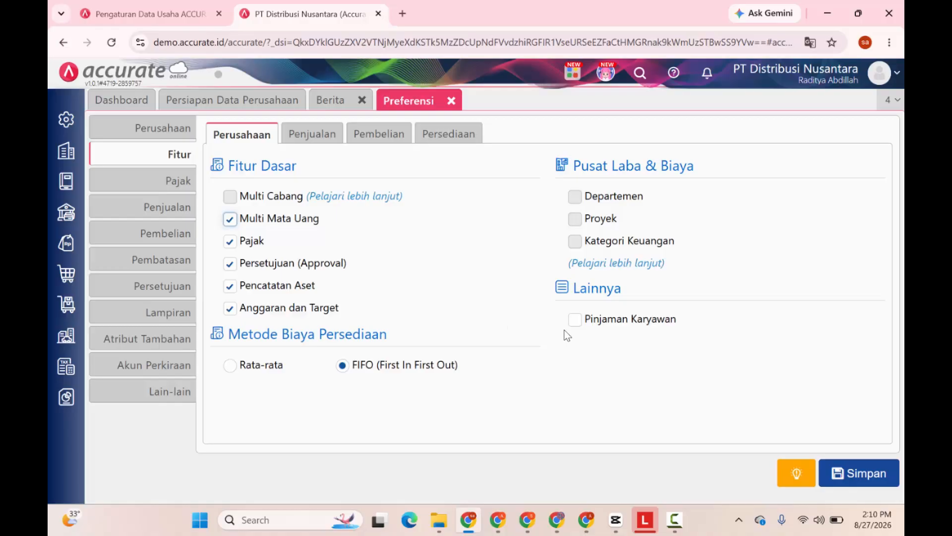
Turn on Pinjaman Karyawan under Lainnya and move to the Penjualan feature tab.
left_click(577, 325)
left_click(316, 138)
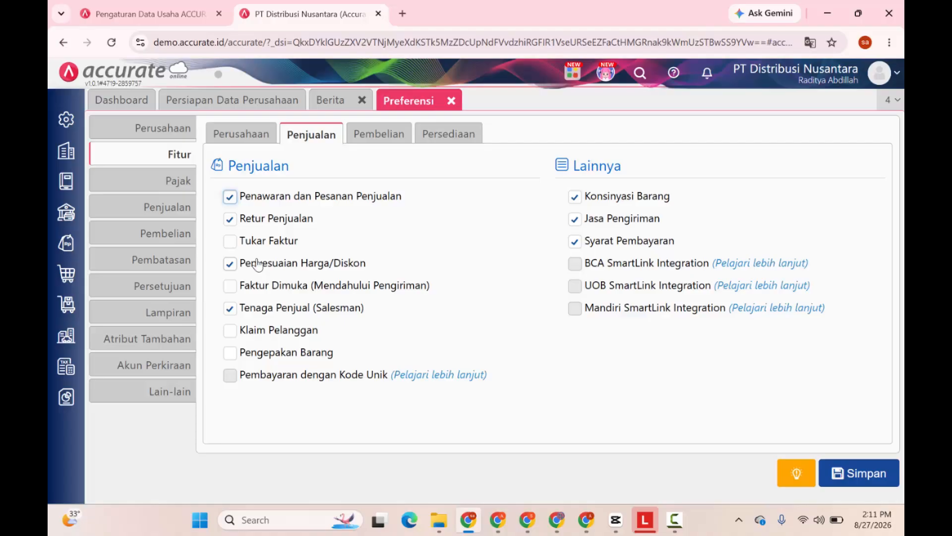
Tick the Tukar Faktur feature on the Penjualan tab.
left_click(230, 242)
Enable the Faktur Dimuka (Mendahului Pengiriman), Klaim Pelanggan and Pengepakan Barang sales features.
left_click(229, 285)
left_click(232, 331)
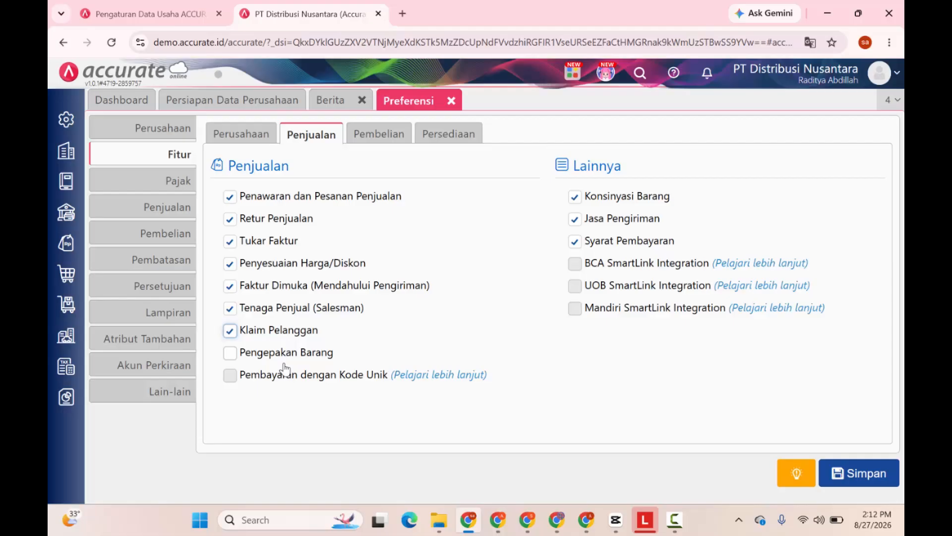
left_click(230, 355)
On the Pembelian tab, enable Klaim Pemasok and Tagihan Dimuka (Mendahului Terima Barang), then view Persediaan.
left_click(391, 140)
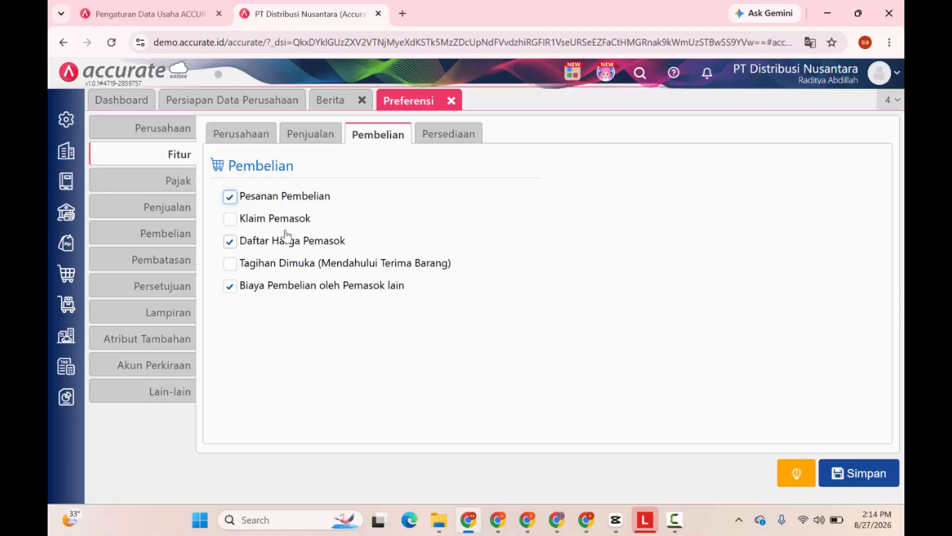
left_click(230, 218)
left_click(232, 266)
left_click(449, 133)
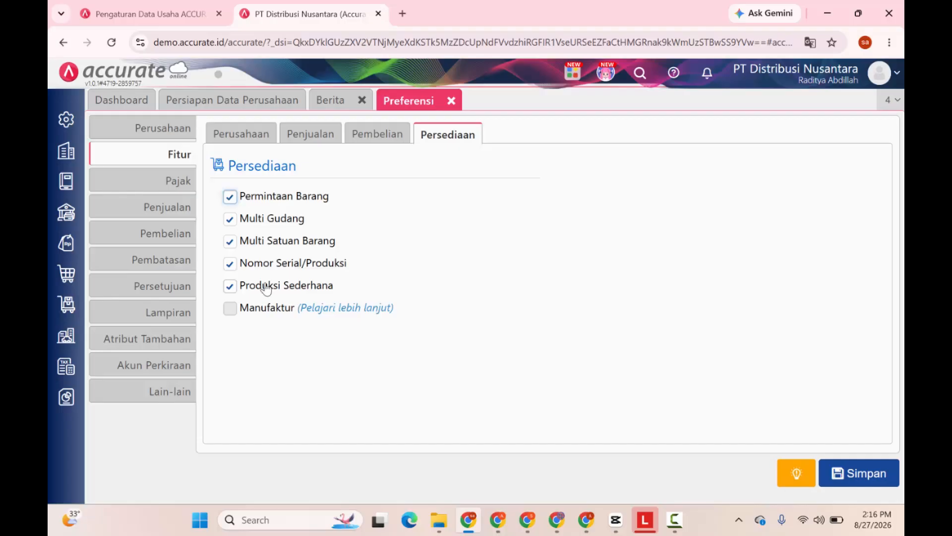
Enter the company's NPWP number under Info Perusahaan in the Pajak preferences.
left_click(180, 182)
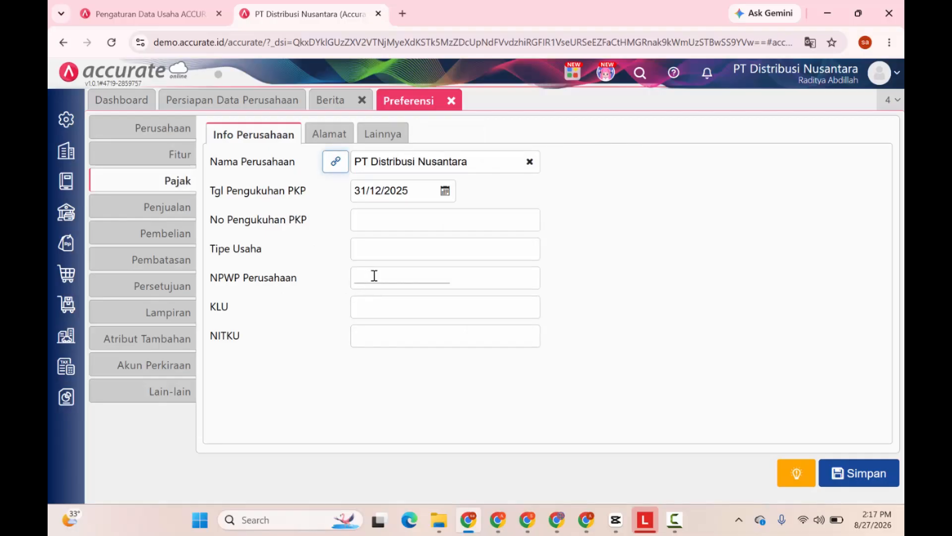
left_click(373, 276)
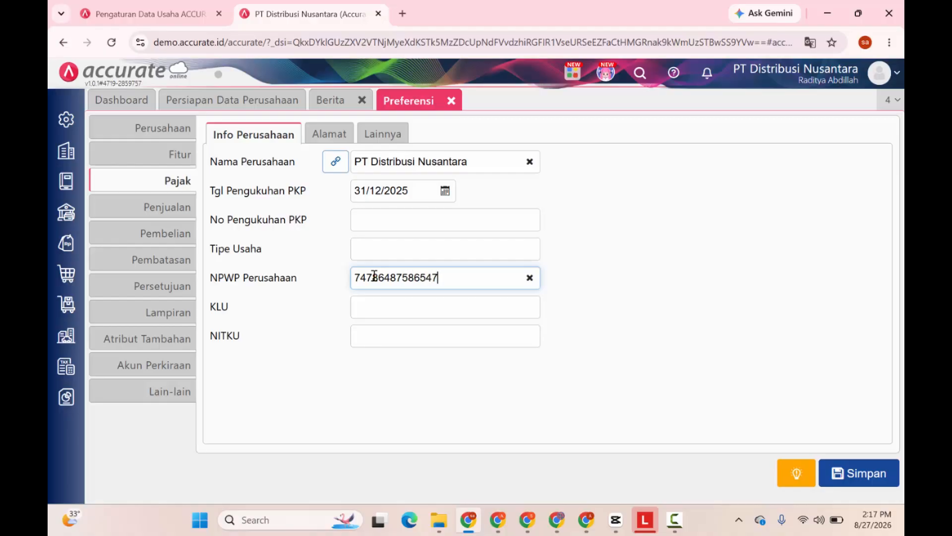
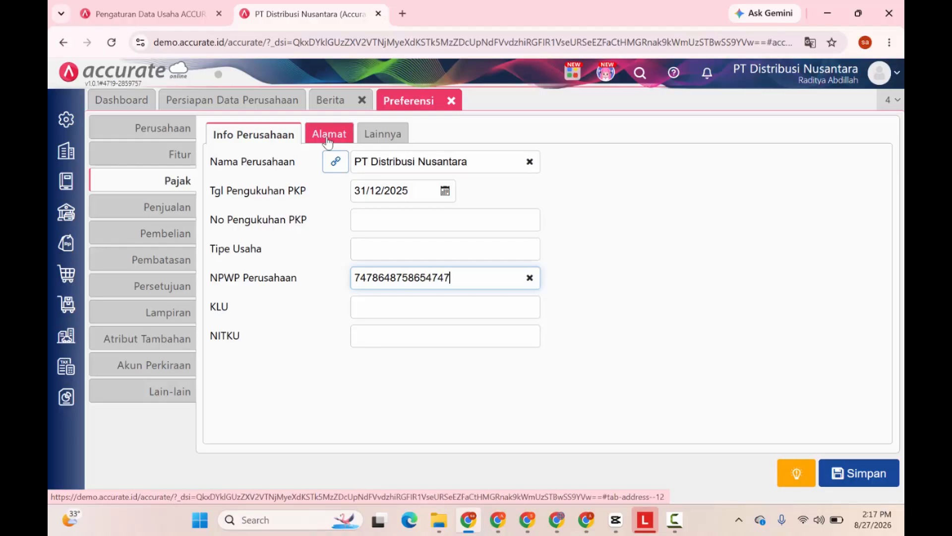
Fill the tax address province with 'Jawa Ba' and choose Indonesia as the country.
left_click(328, 140)
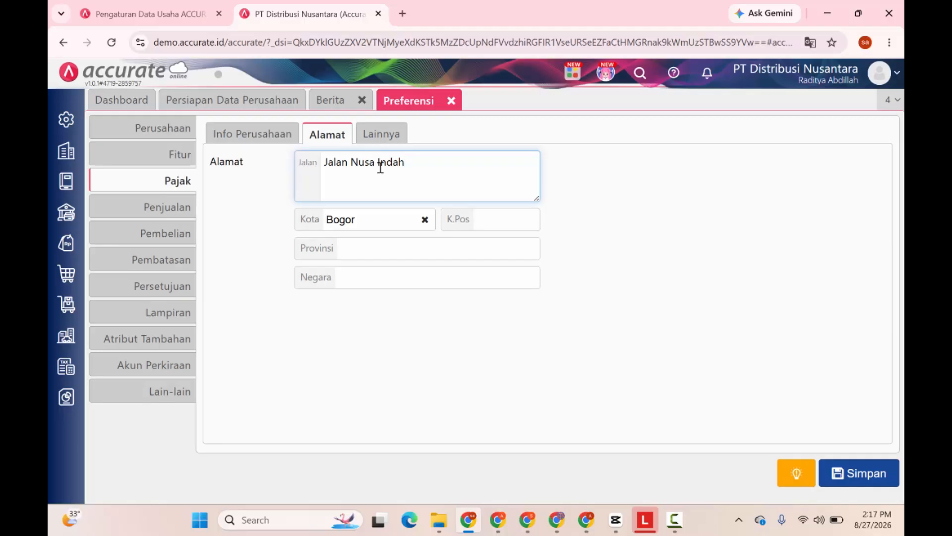
left_click(374, 253)
type("Jawa Barat")
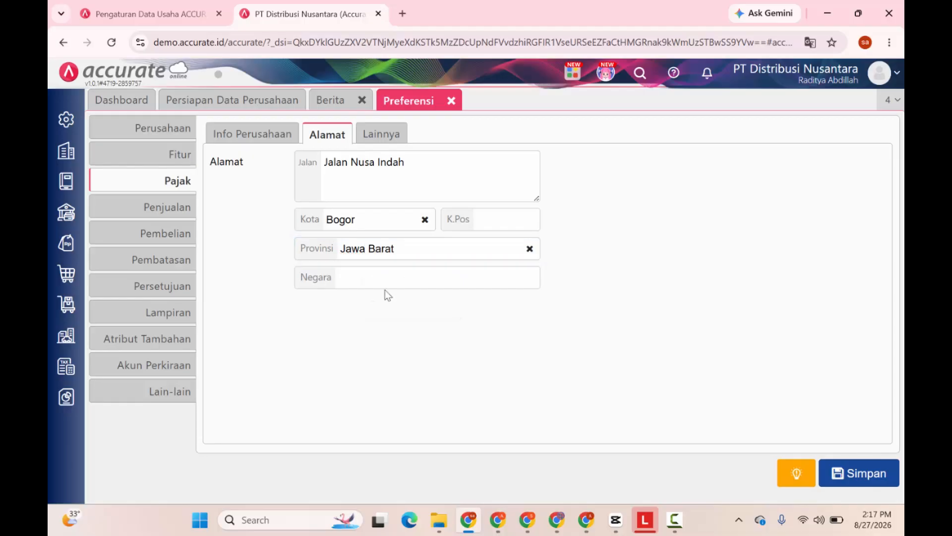
left_click(386, 277)
left_click(391, 307)
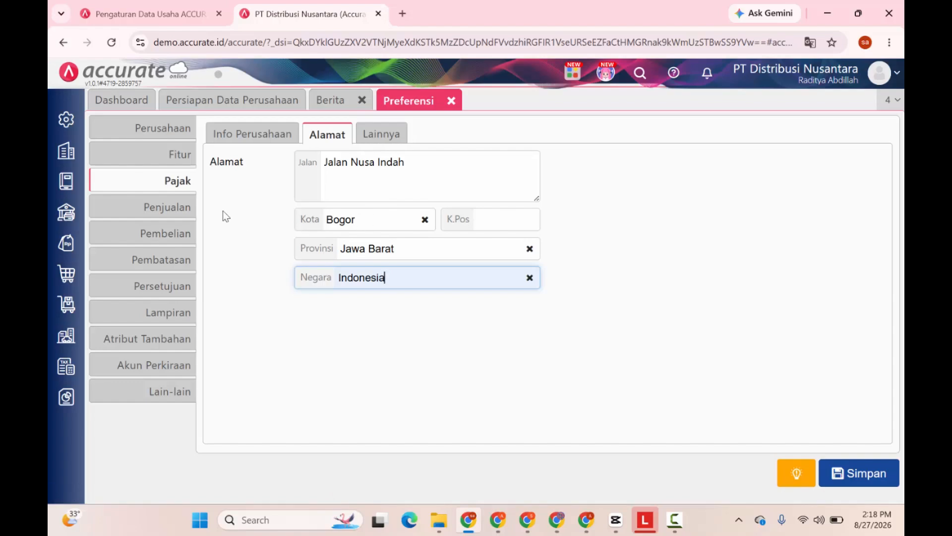
Review the Penjualan preferences, then switch to the Pembelian preferences.
left_click(175, 210)
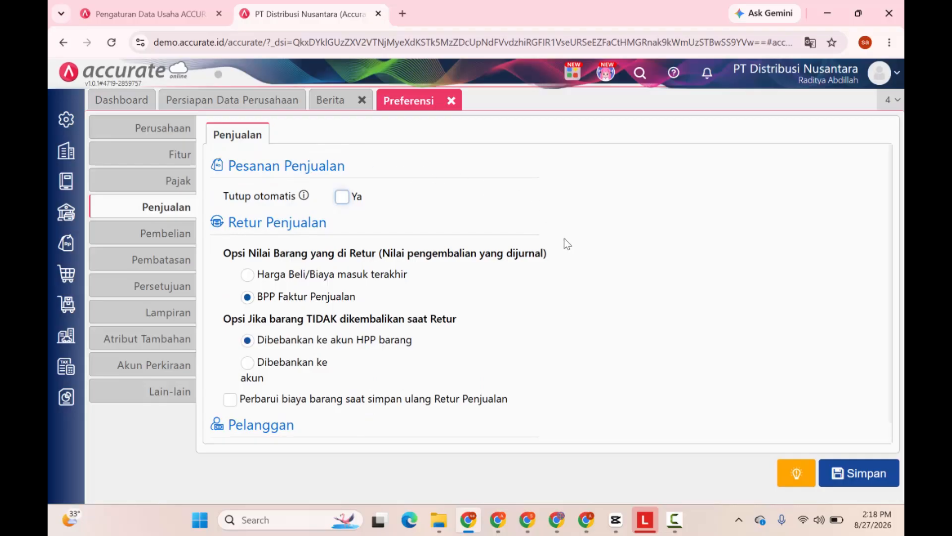
scroll(504, 436, "down", 1)
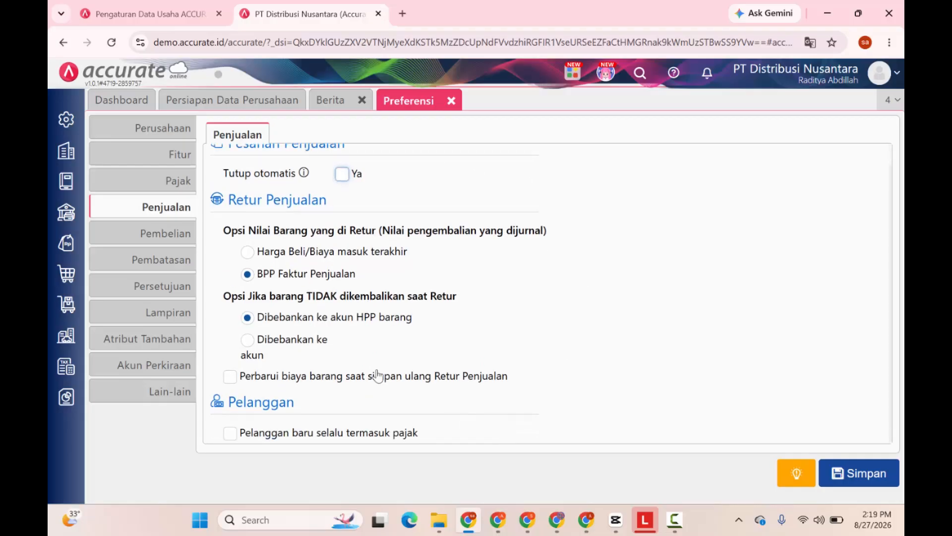
left_click(174, 240)
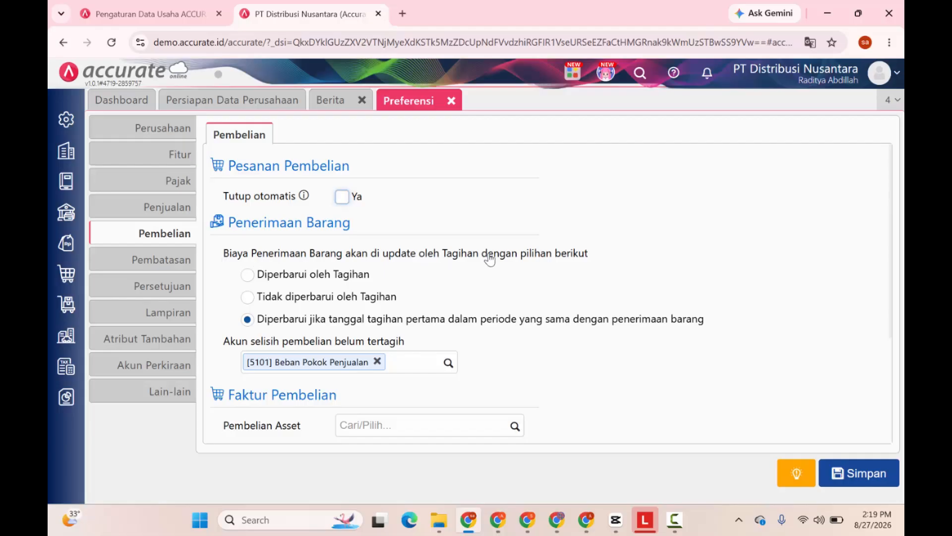
Have goods-receipt costs updated only by first bills in the same period.
key("Tab")
left_click(254, 280)
left_click(249, 299)
left_click(707, 320)
Keep Tanggal Tagihan Biaya as the journal date and open the Pembatasan preferences.
scroll(411, 372, "down", 3)
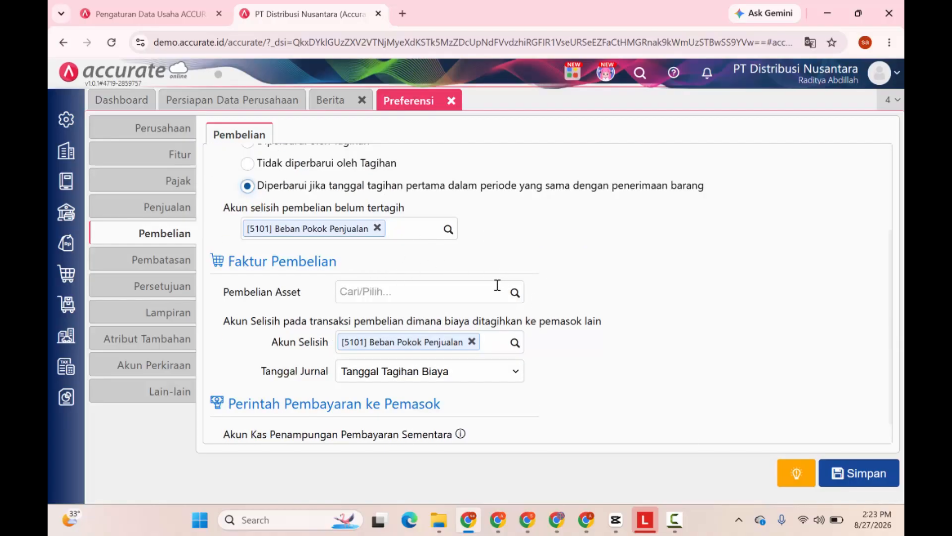
scroll(225, 297, "down", 1)
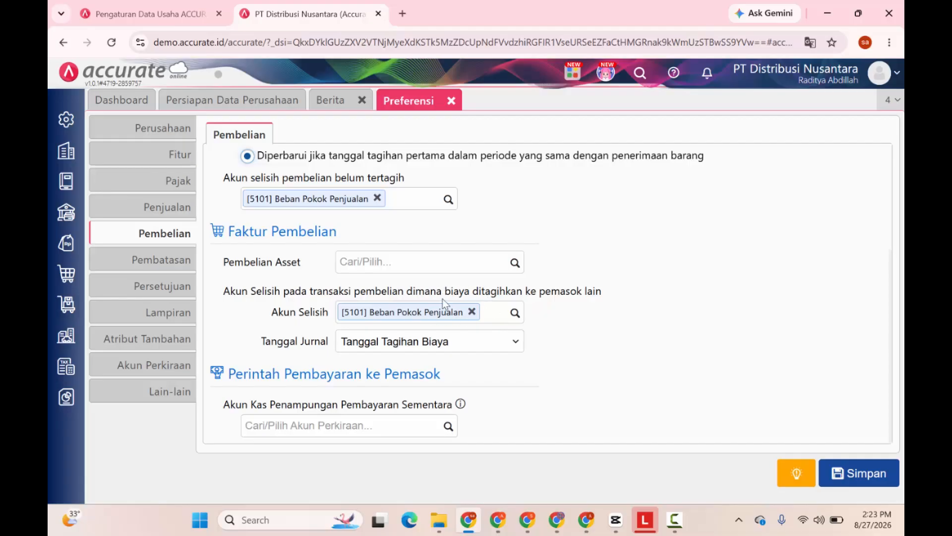
left_click(399, 347)
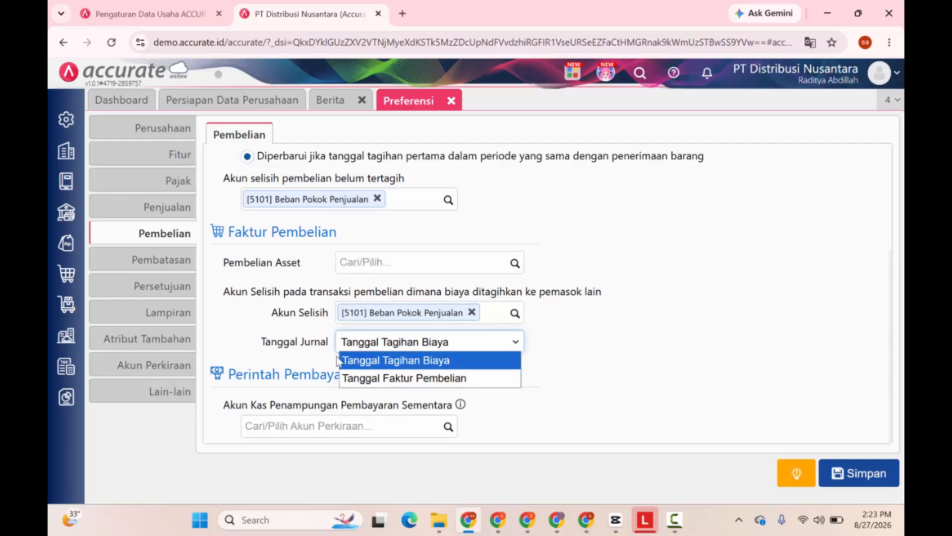
left_click(608, 329)
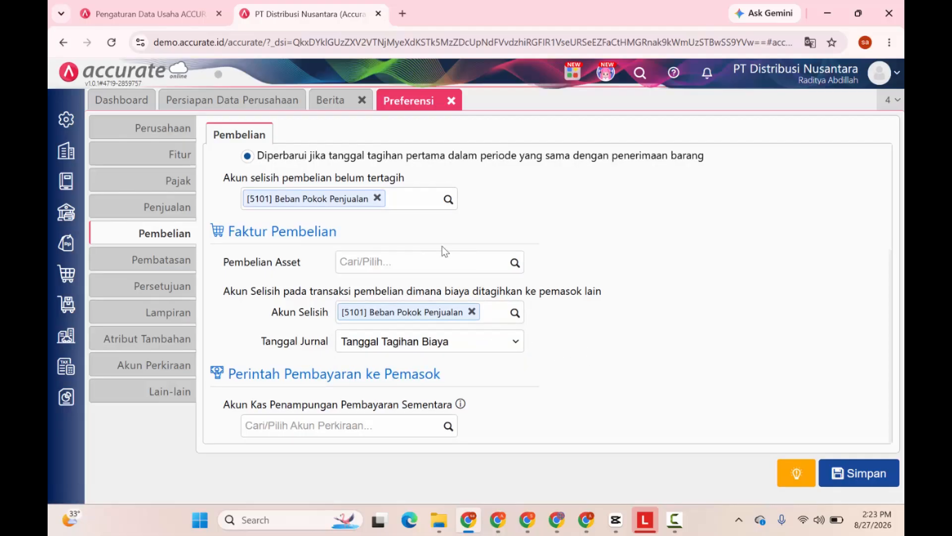
left_click(164, 262)
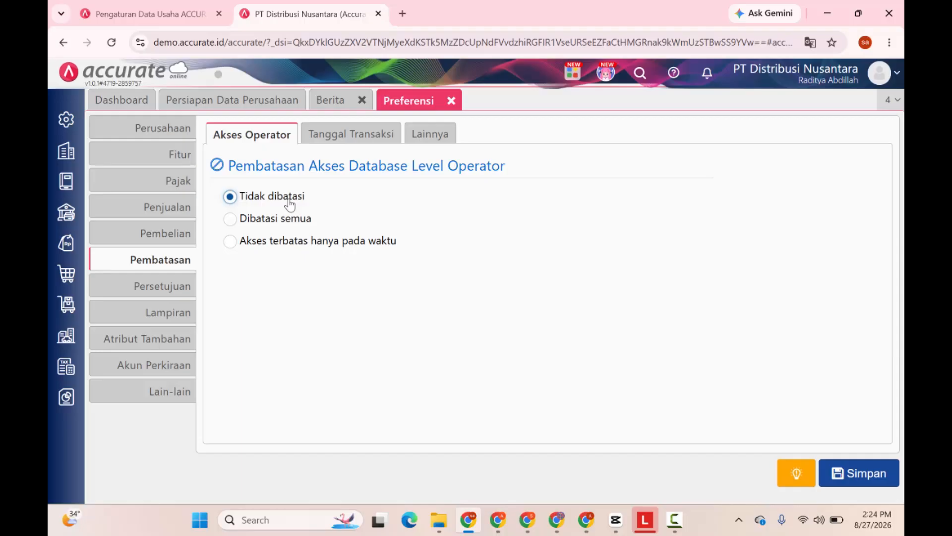
left_click(231, 221)
left_click(230, 241)
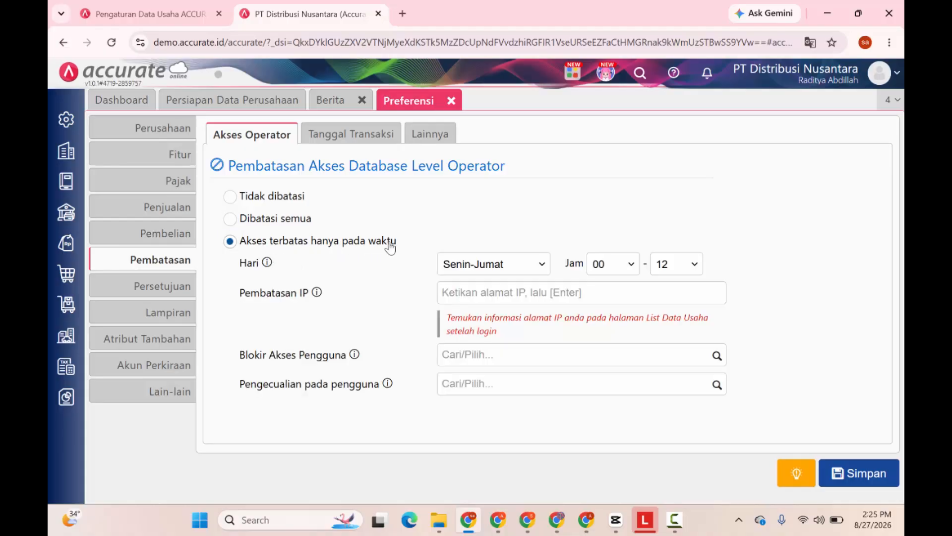
left_click(455, 264)
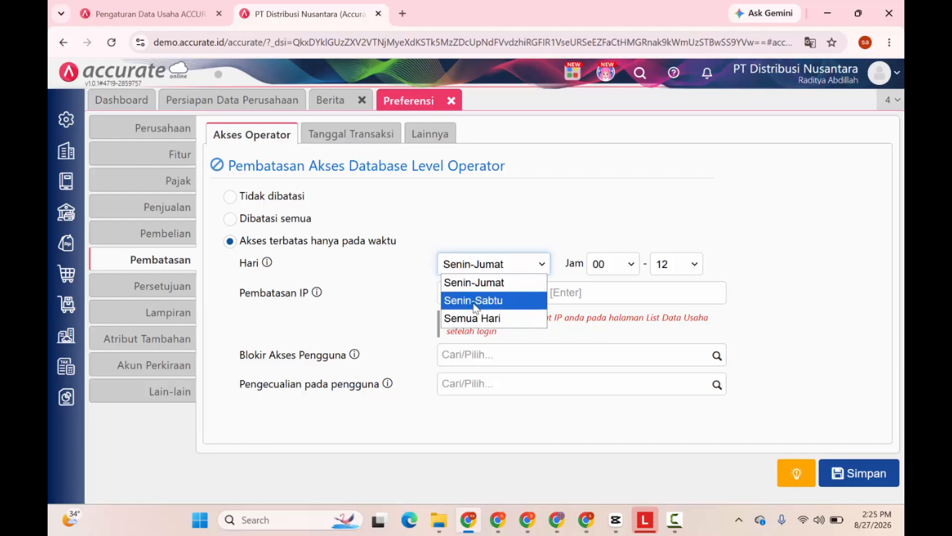
left_click(475, 267)
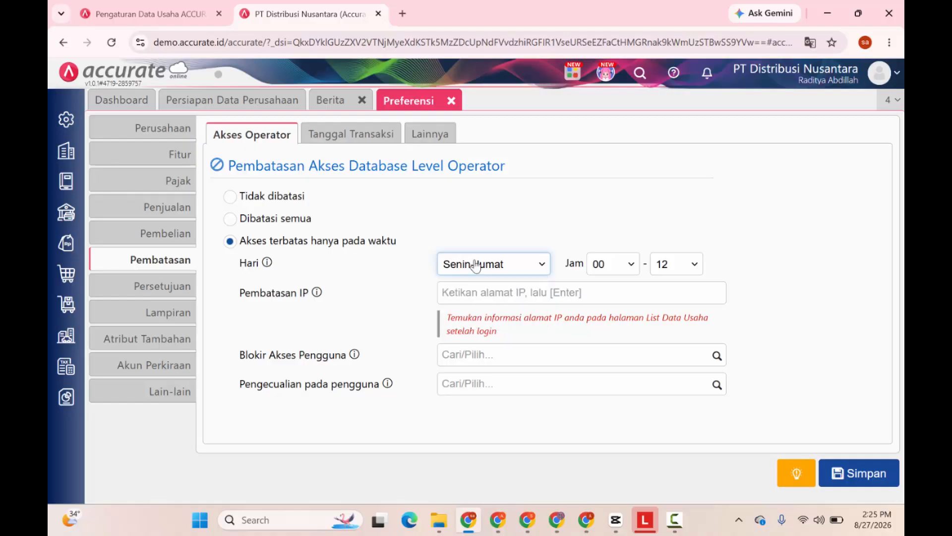
left_click(607, 264)
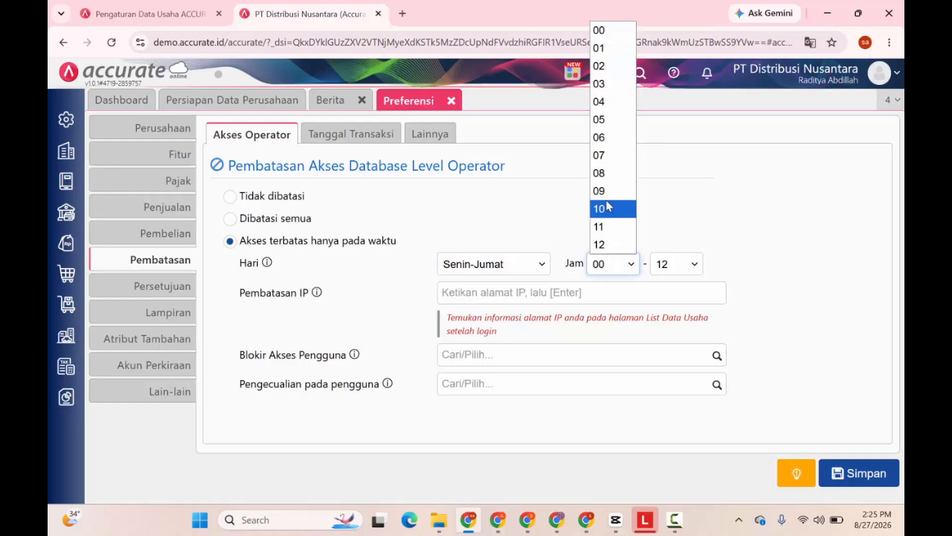
left_click(605, 191)
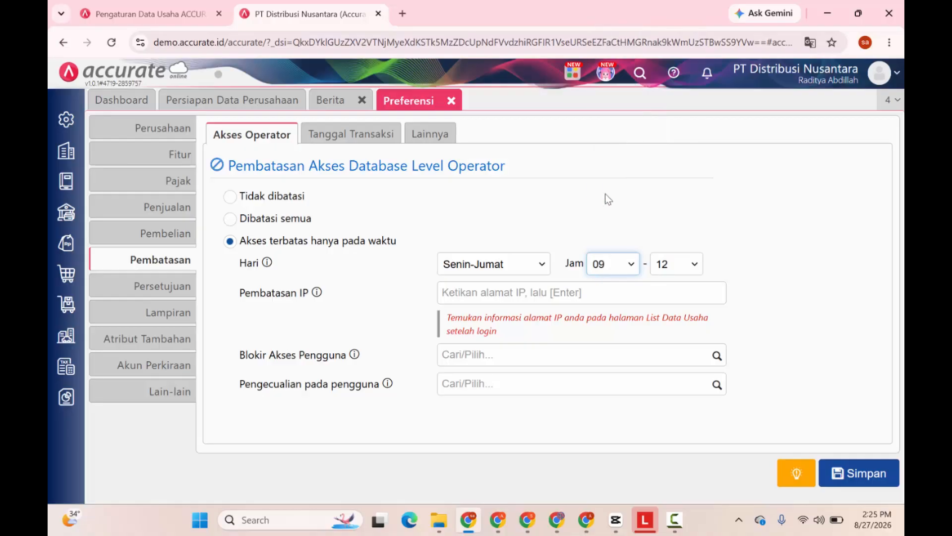
left_click(665, 263)
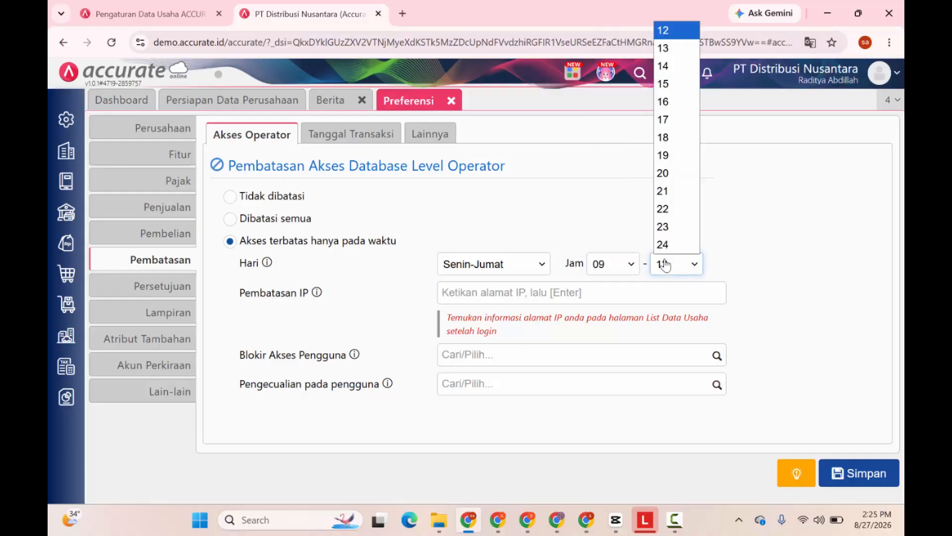
left_click(667, 120)
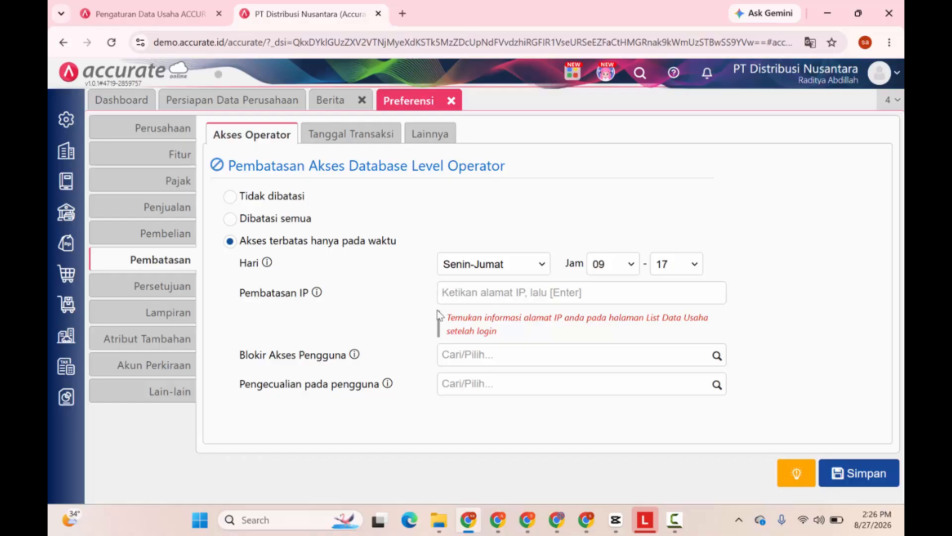
left_click(462, 294)
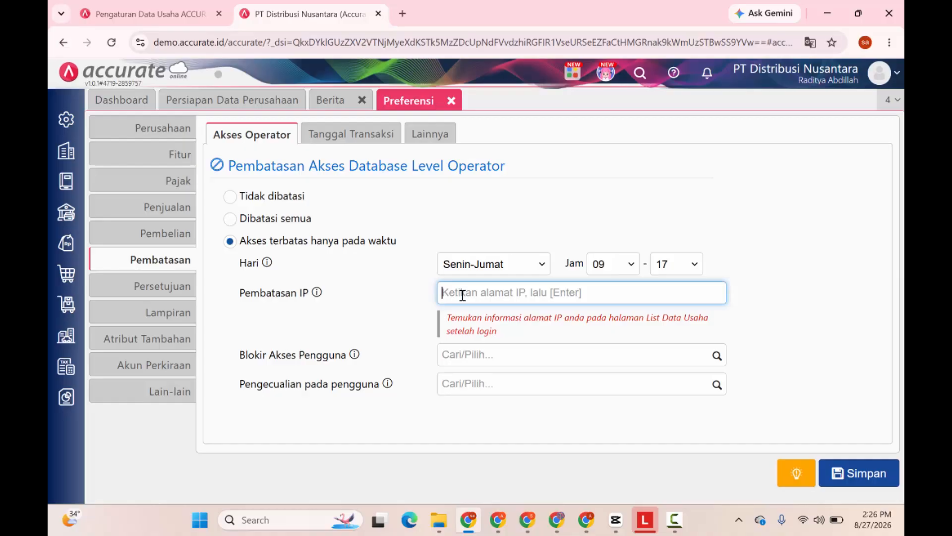
left_click(457, 352)
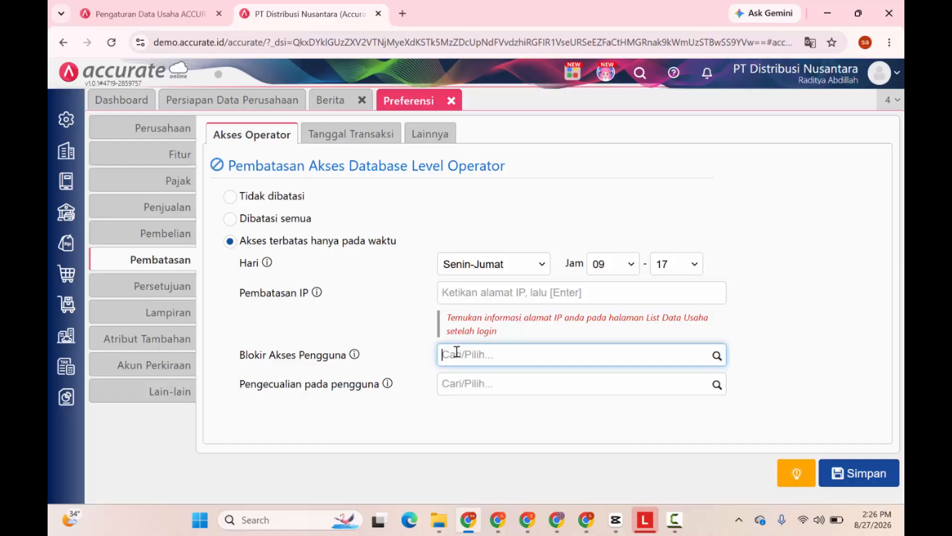
left_click(716, 356)
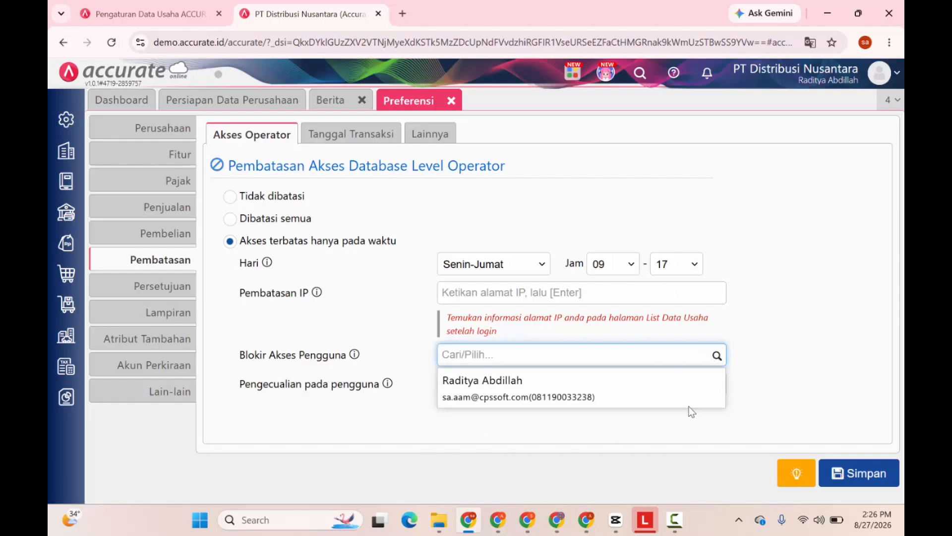
left_click(405, 339)
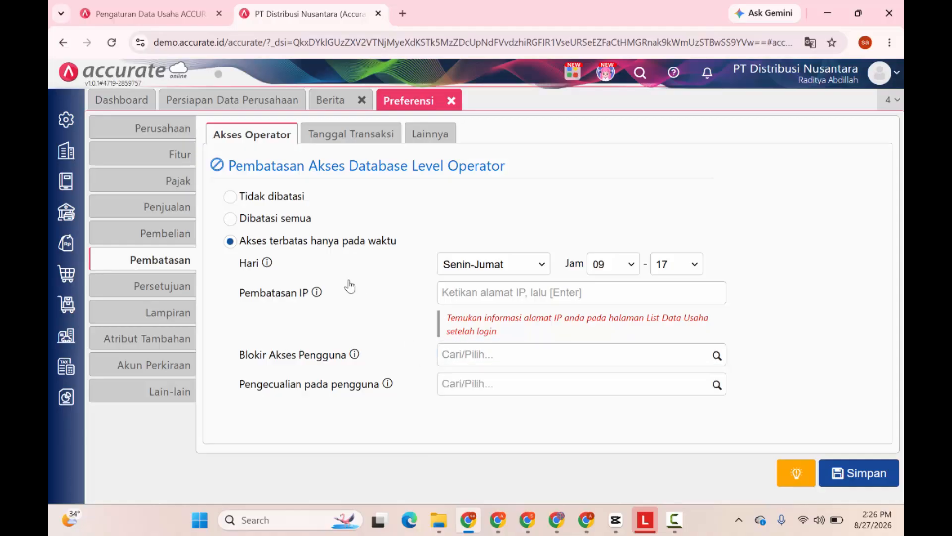
left_click(230, 197)
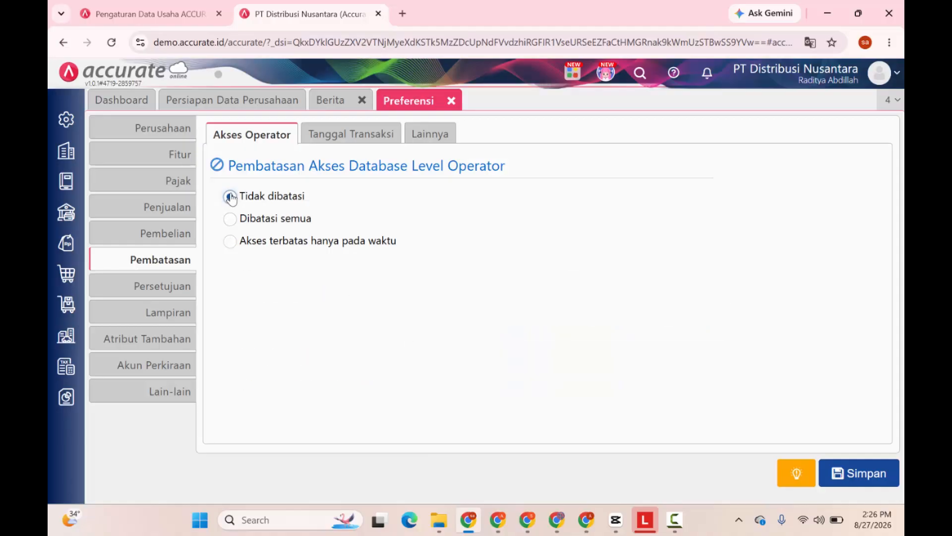
Restrict transaction dates by time range, blocking those over 3 months before or 1 month after.
left_click(333, 137)
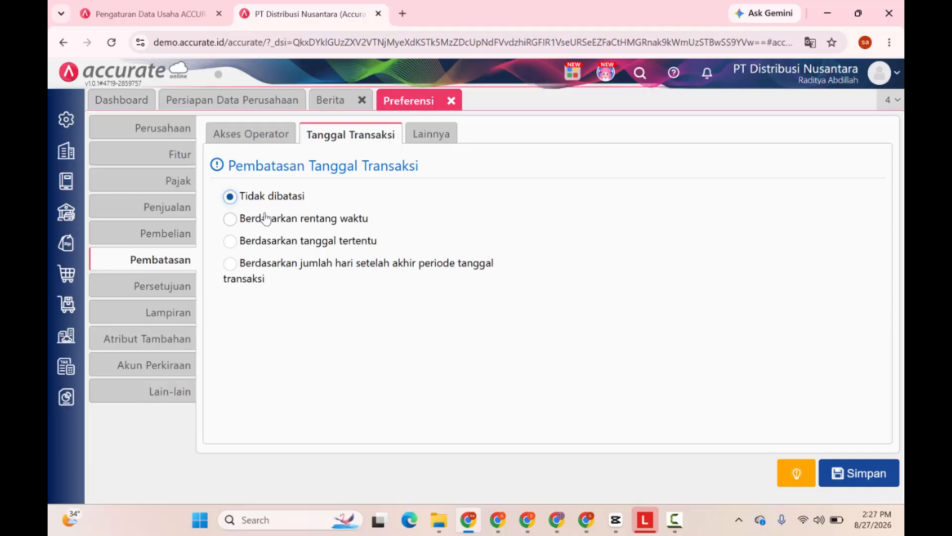
left_click(231, 220)
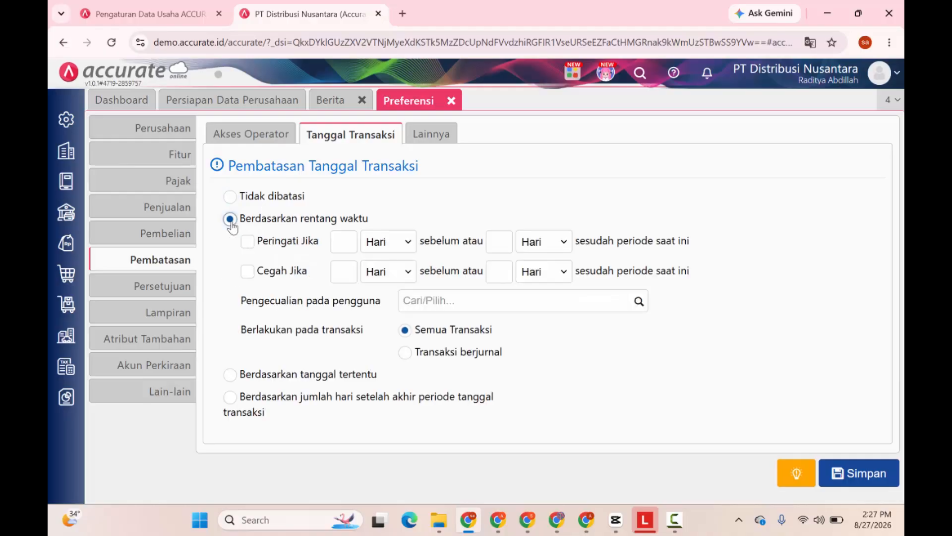
left_click(247, 271)
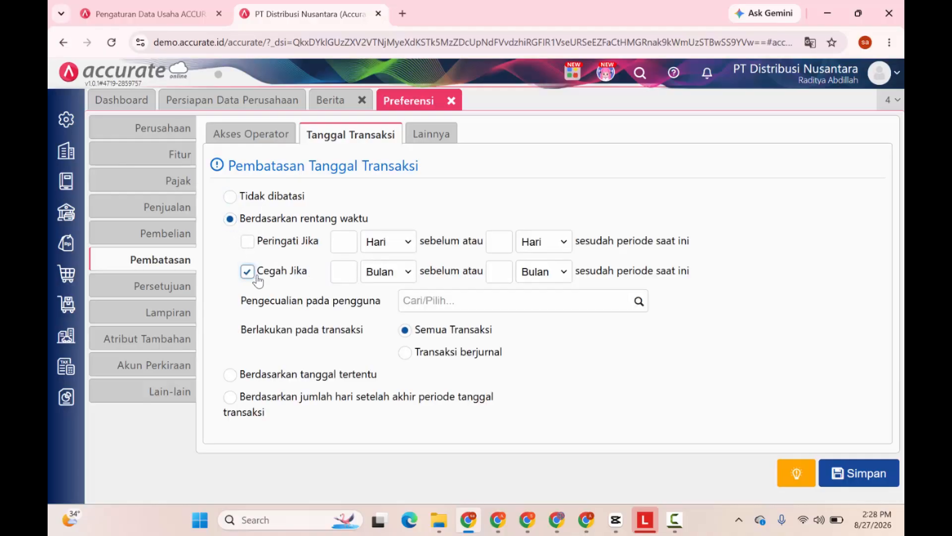
left_click(339, 273)
type("1")
left_click(502, 266)
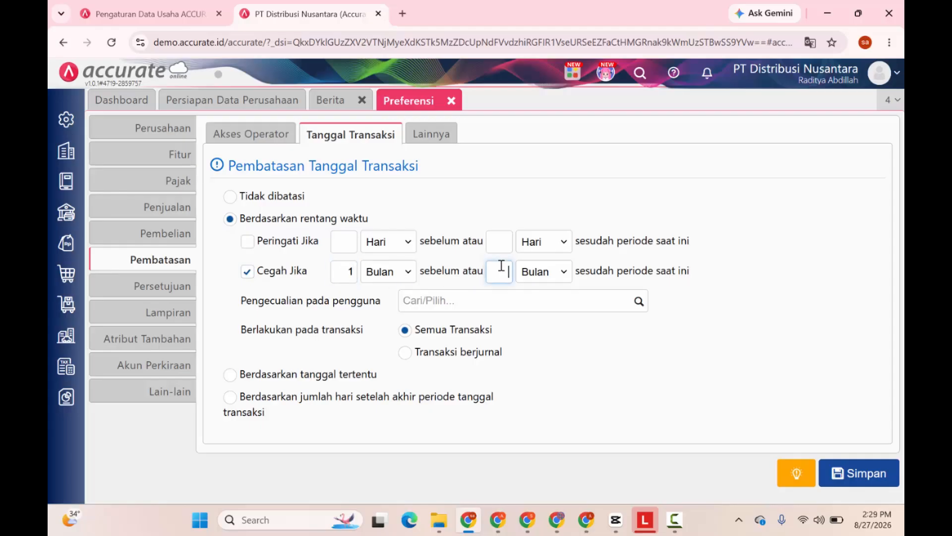
type("1")
left_click(349, 271)
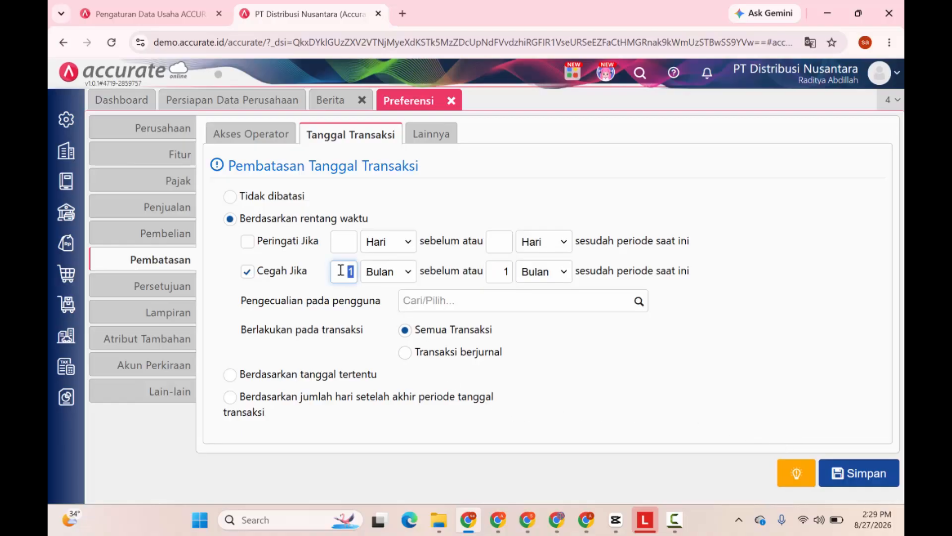
type("2")
double_click(338, 273)
type("3")
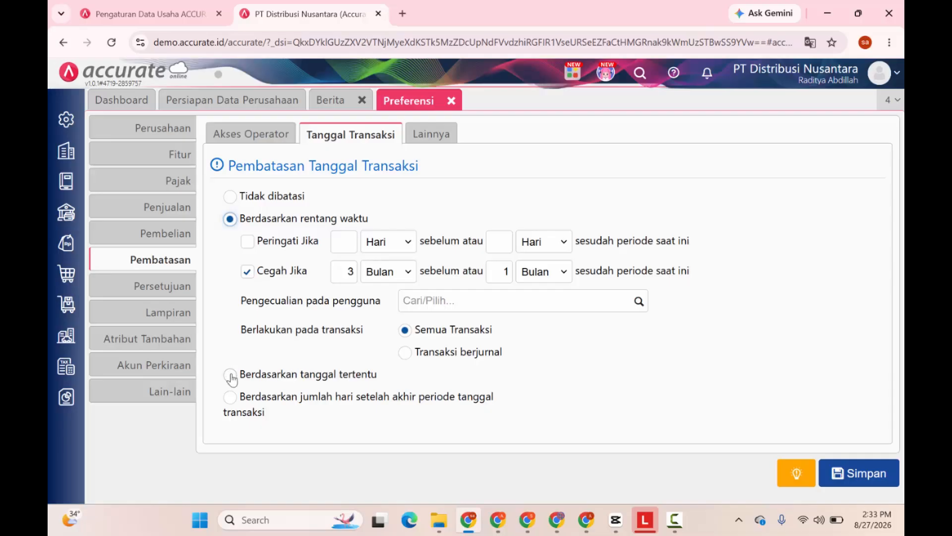
Restrict transaction dates by days after period end, ticking Cegah Jika with 5 days.
left_click(231, 376)
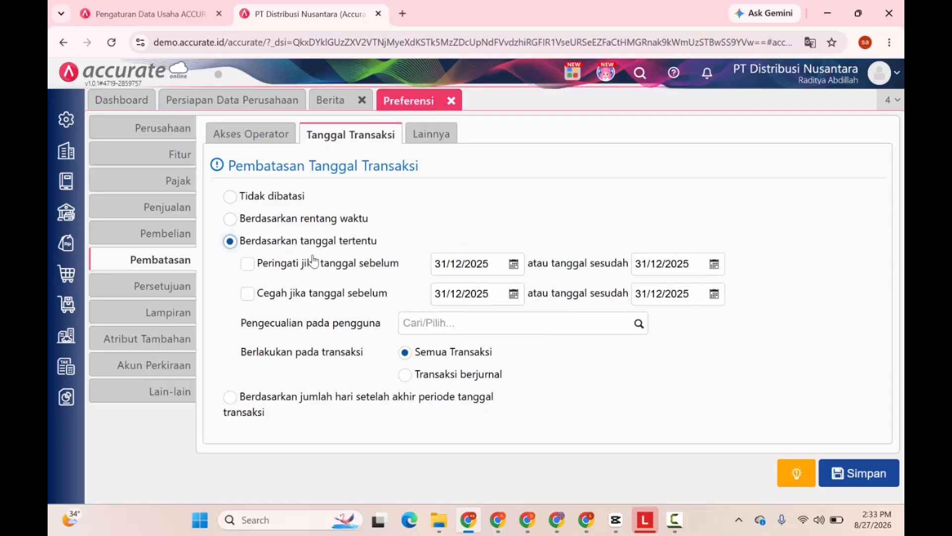
left_click(247, 293)
left_click(230, 398)
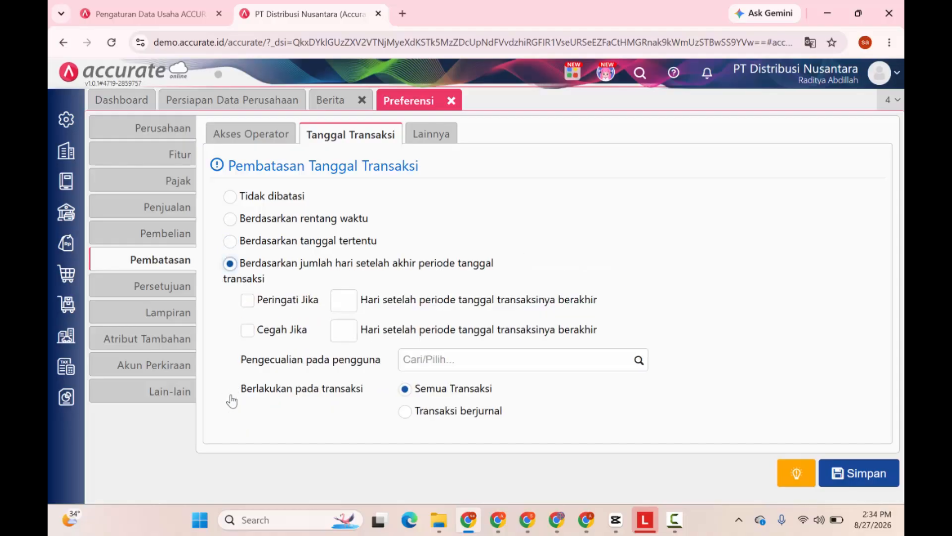
left_click(243, 330)
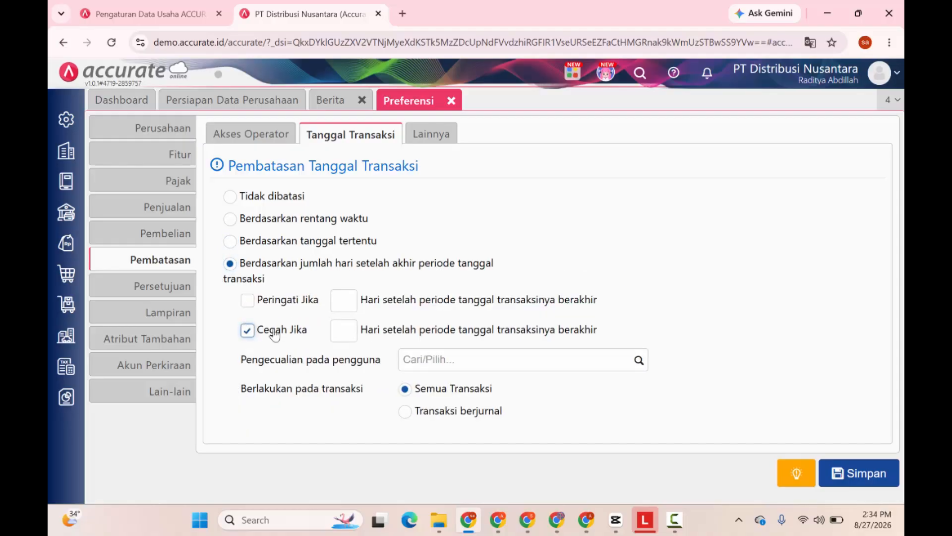
left_click(342, 328)
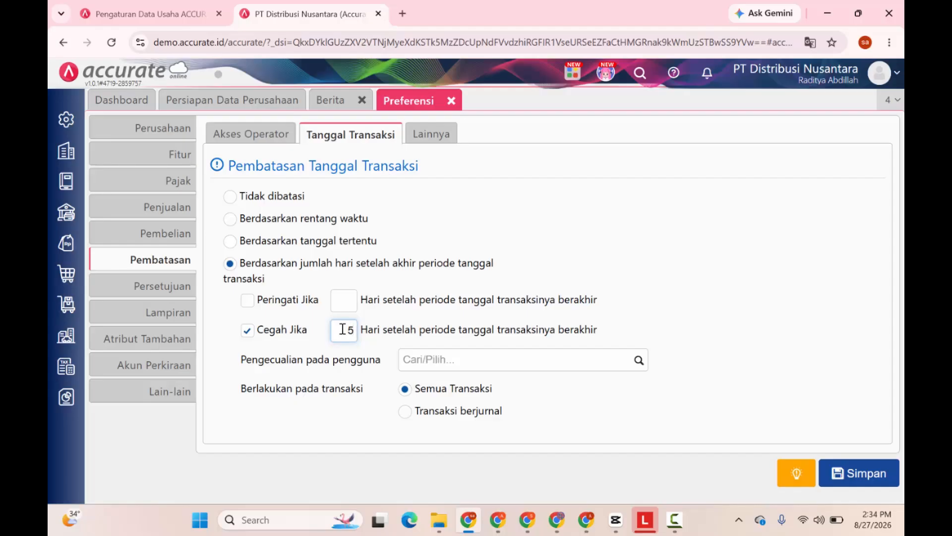
Under Lainnya restrictions, tick 'Retur Penjualan dapat meretur faktur yang sudah lunas'.
left_click(430, 133)
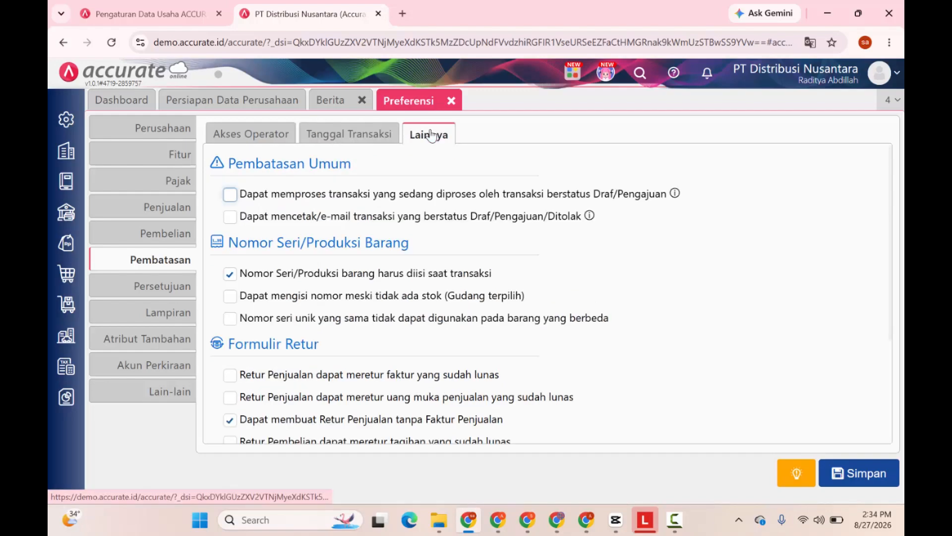
scroll(430, 213, "down", 1)
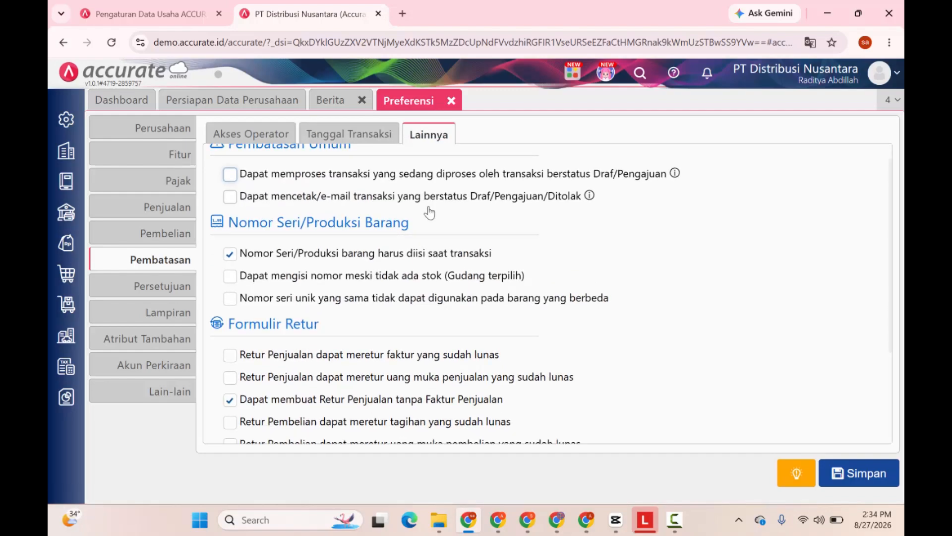
scroll(429, 213, "down", 1)
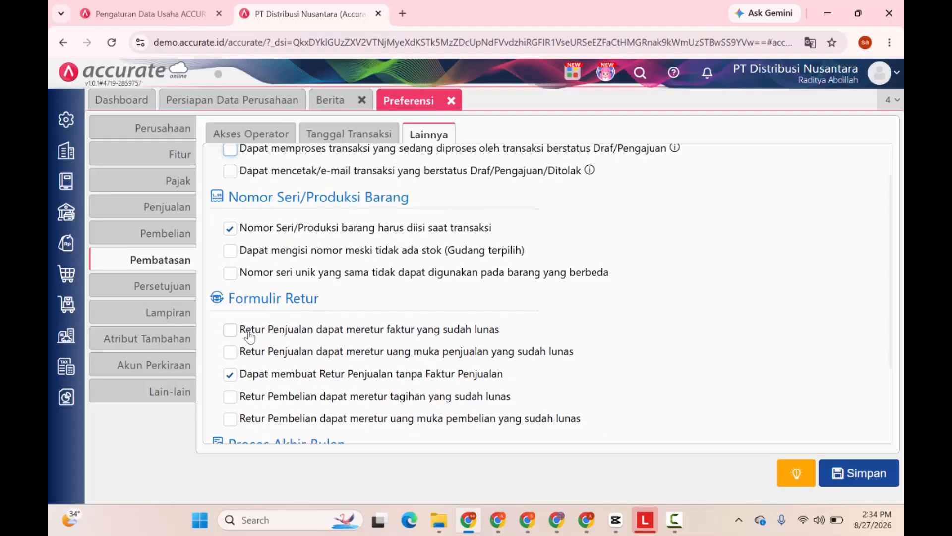
left_click(230, 330)
Under Lampiran, require attachments for Penerimaan Penjualan, then show the Atribut Tambahan settings.
left_click(174, 293)
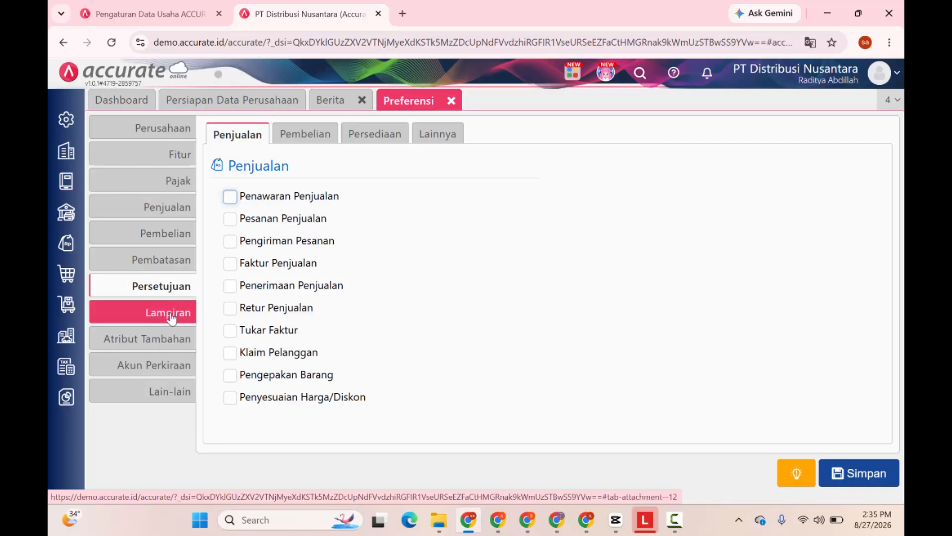
left_click(171, 316)
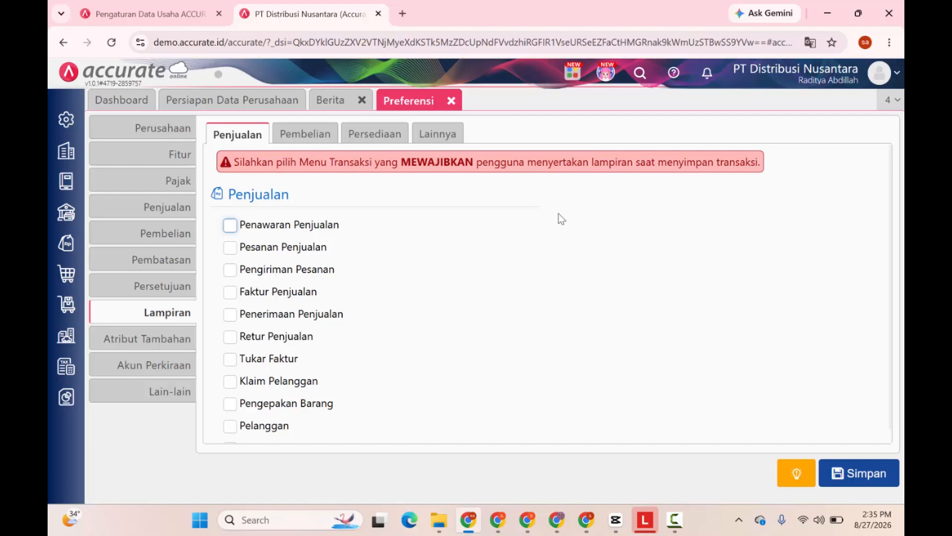
left_click(229, 316)
left_click(166, 340)
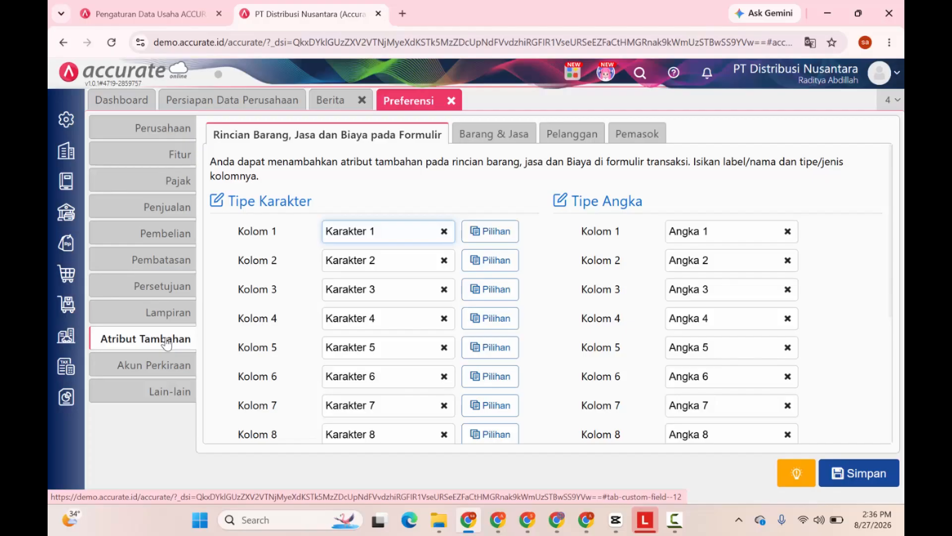
Add Persediaan Furniture, Perabot Rumah Tangga and Lainnya to the Persediaan default accounts.
left_click(161, 366)
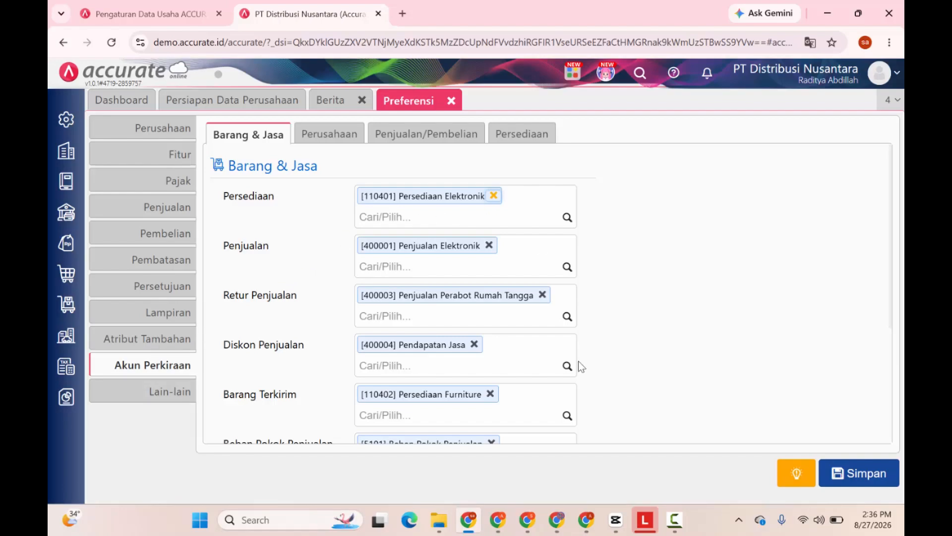
scroll(579, 362, "down", 1)
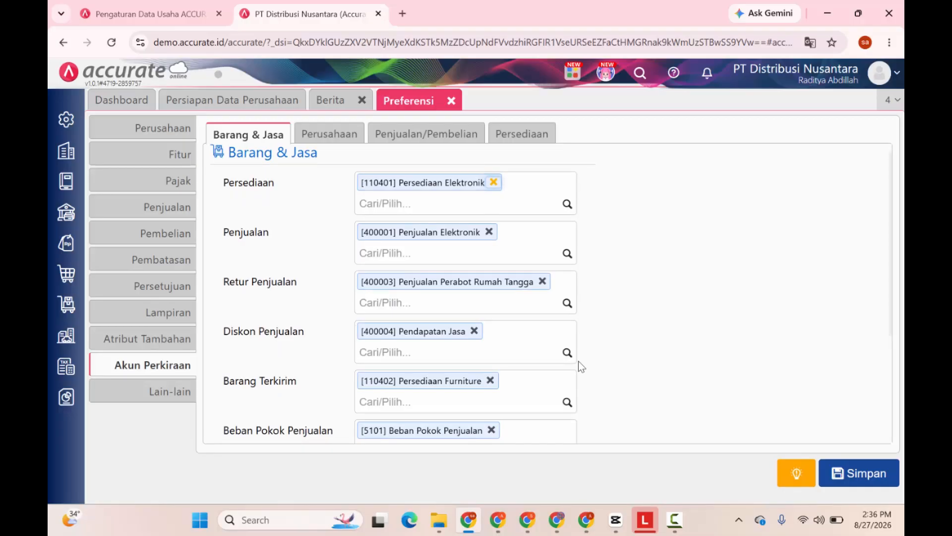
scroll(579, 362, "up", 1)
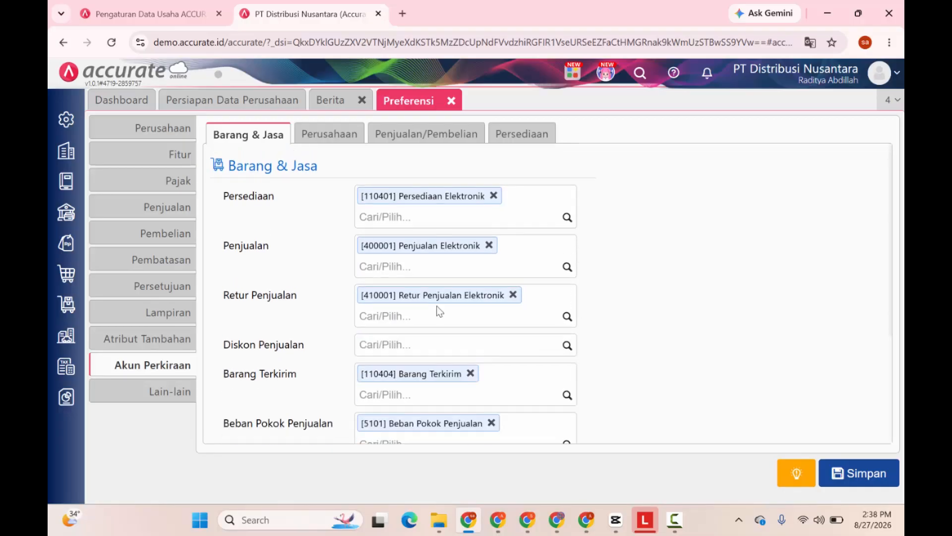
left_click(569, 221)
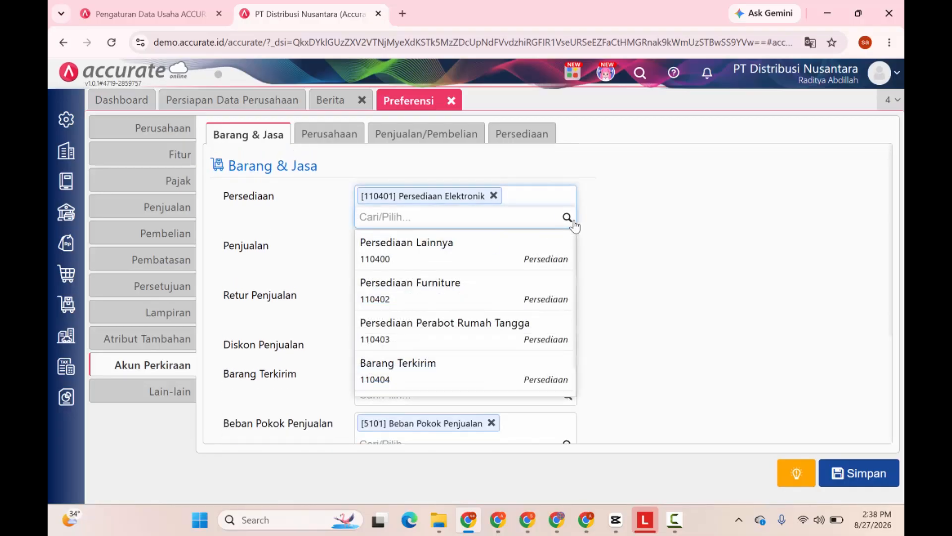
type("fur")
left_click(511, 258)
left_click(566, 234)
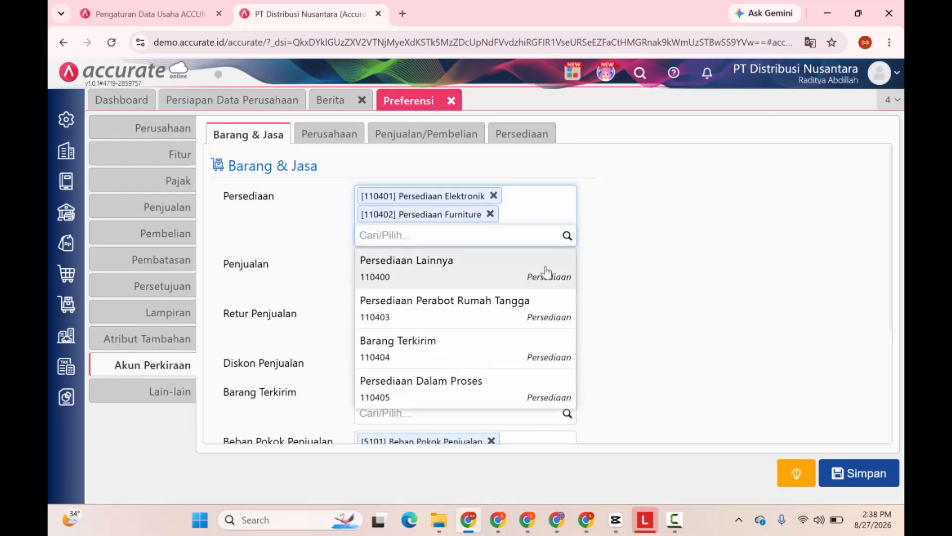
left_click(516, 298)
type("lai")
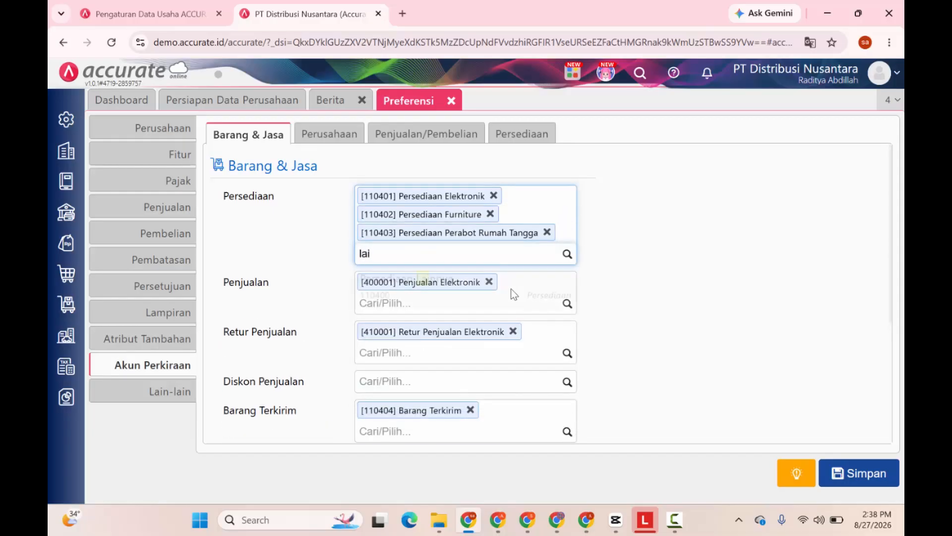
left_click(511, 288)
Add Penjualan Furniture, Perabot Rumah Tangga and Lainnya to the Penjualan accounts.
left_click(553, 325)
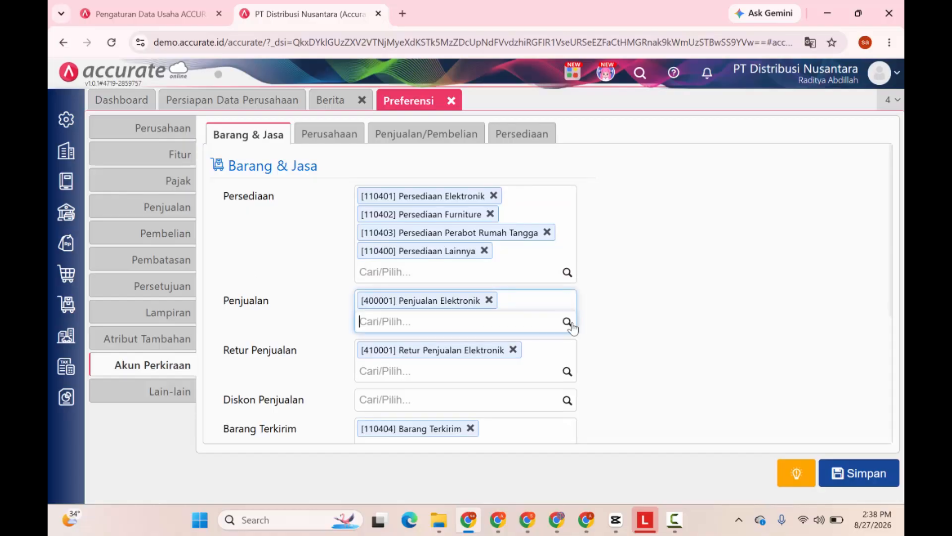
type("fur")
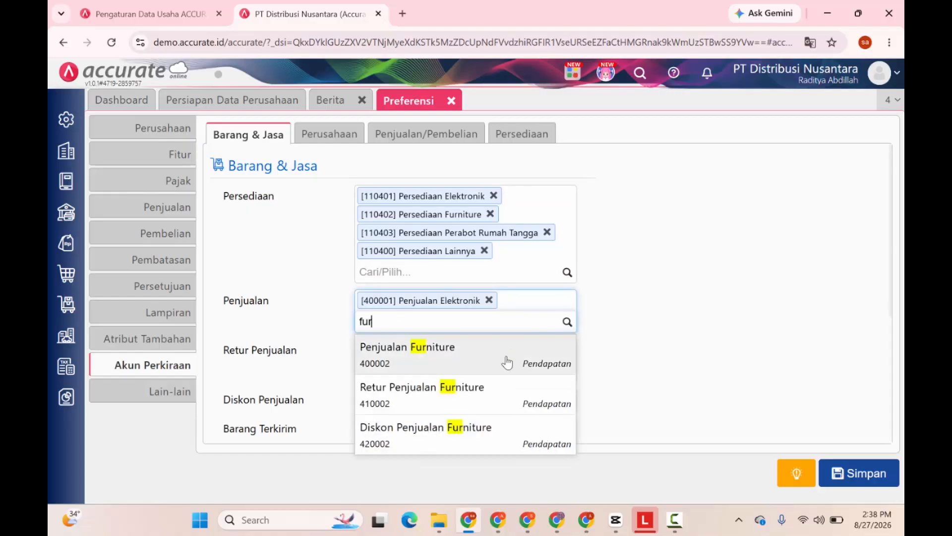
left_click(506, 358)
type("per")
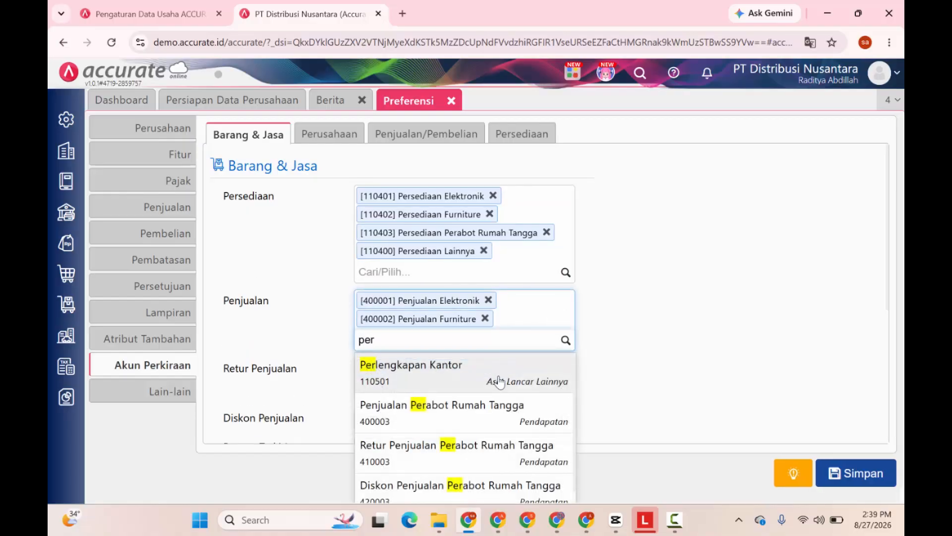
left_click(495, 420)
type("lain")
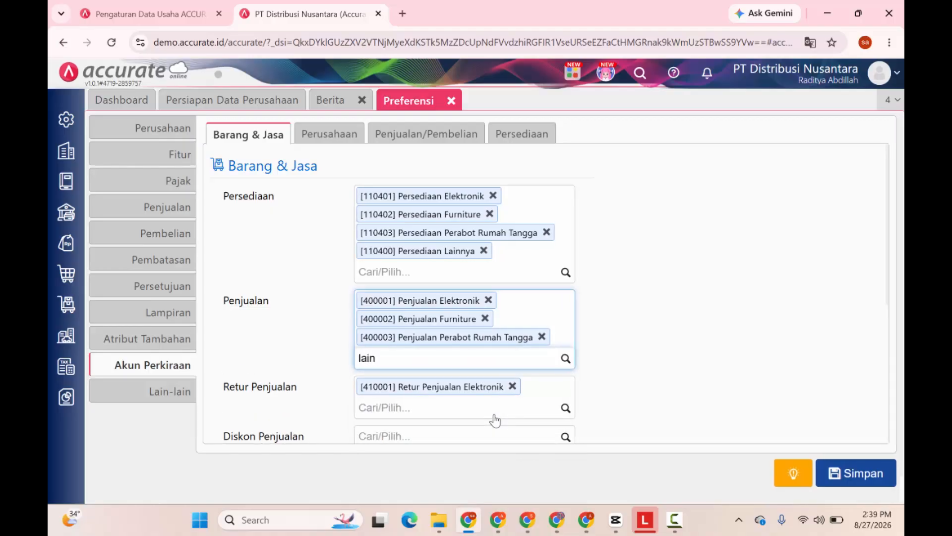
left_click(469, 408)
Add Retur Penjualan Furniture, Perabot Rumah Tangga and Lainnya to the Retur Penjualan accounts.
scroll(469, 410, "down", 3)
left_click(551, 303)
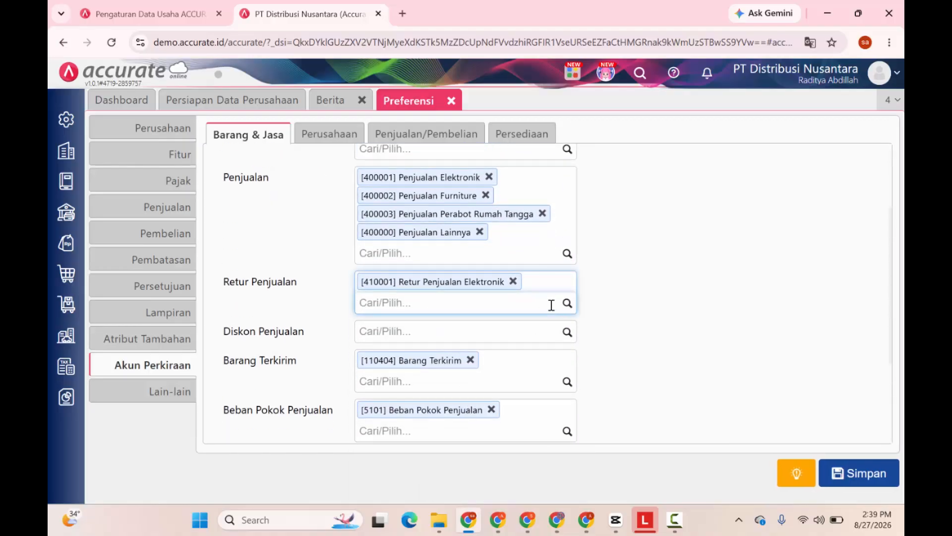
type("furn")
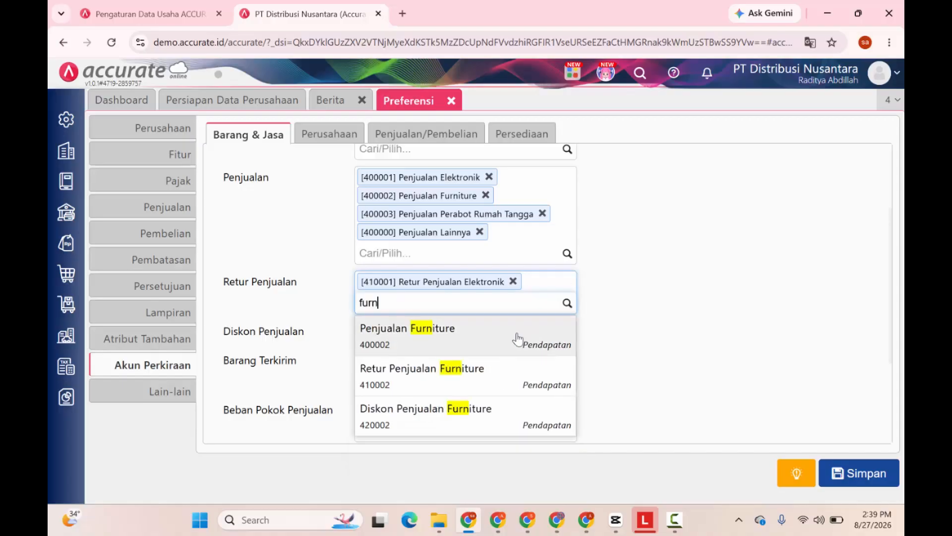
left_click(486, 380)
type("ret")
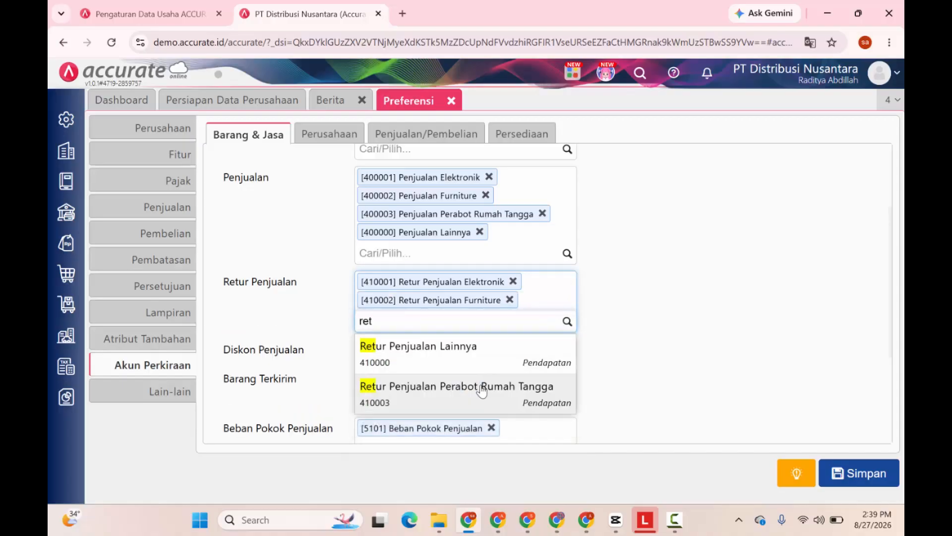
left_click(484, 386)
scroll(481, 392, "down", 2)
type("lai")
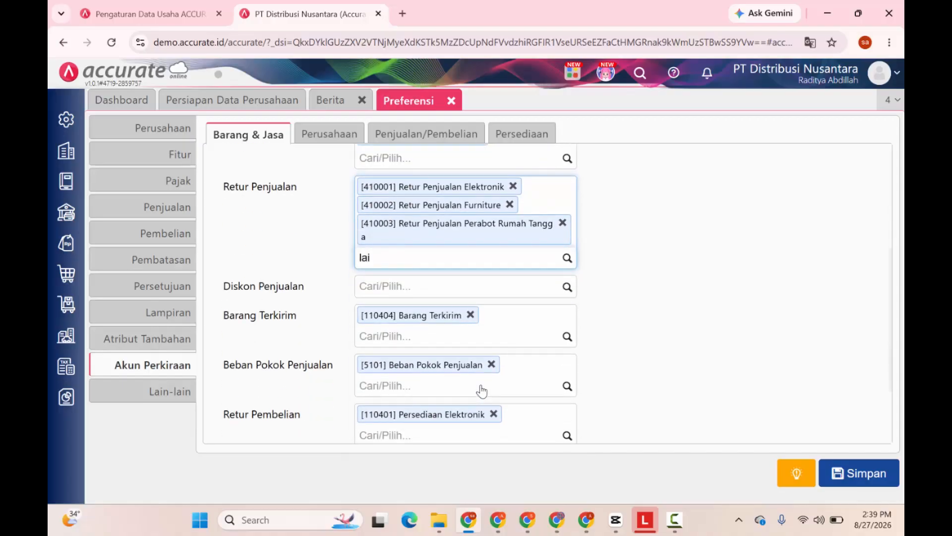
left_click(452, 324)
Add Diskon Penjualan Lainnya, Elektronik, Furniture and Perabot Rumah Tangga as discount accounts.
left_click(514, 303)
type("disk")
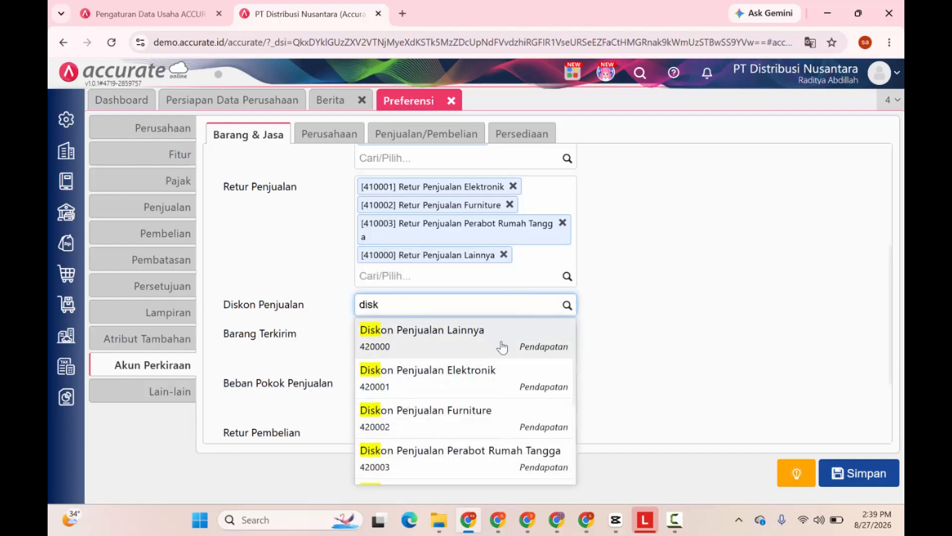
left_click(502, 342)
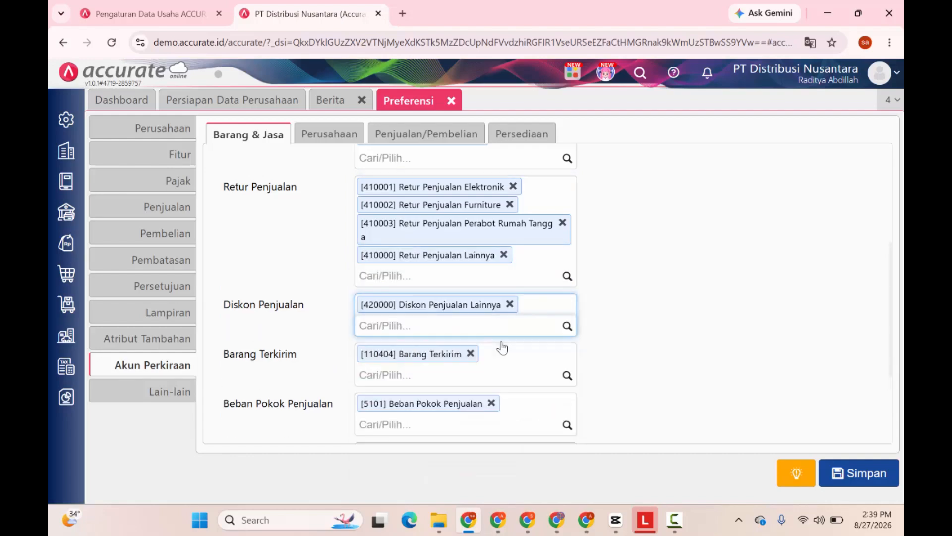
type("disk")
left_click(498, 361)
type("di")
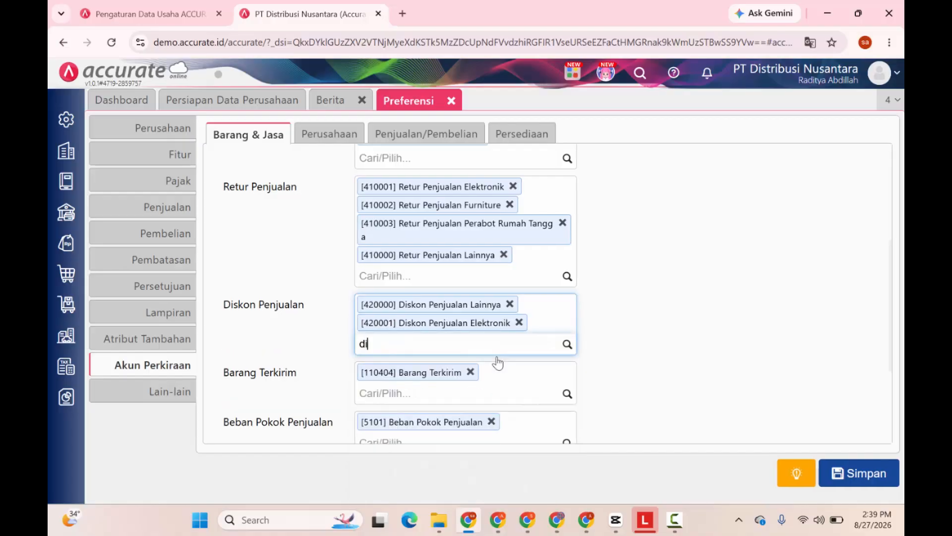
type("sk")
left_click(487, 386)
type("d")
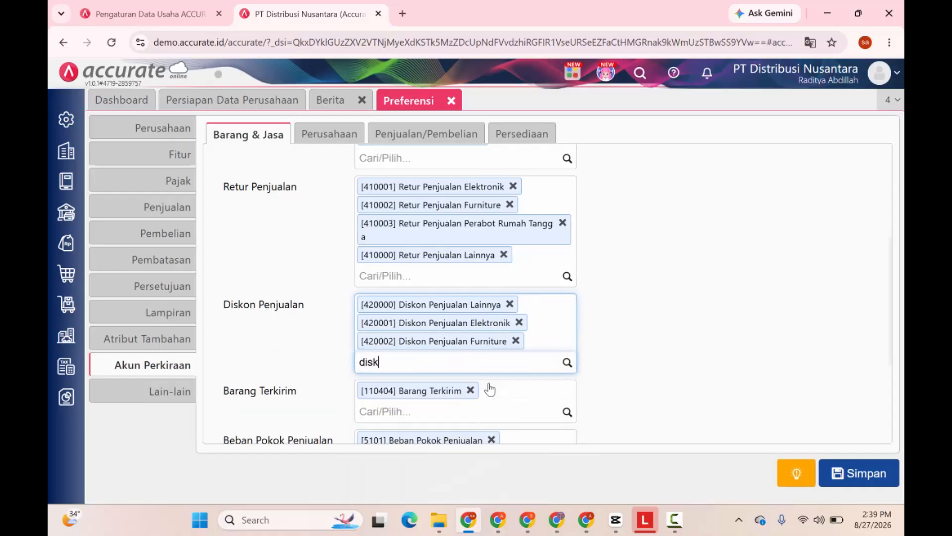
left_click(489, 395)
scroll(490, 380, "down", 3)
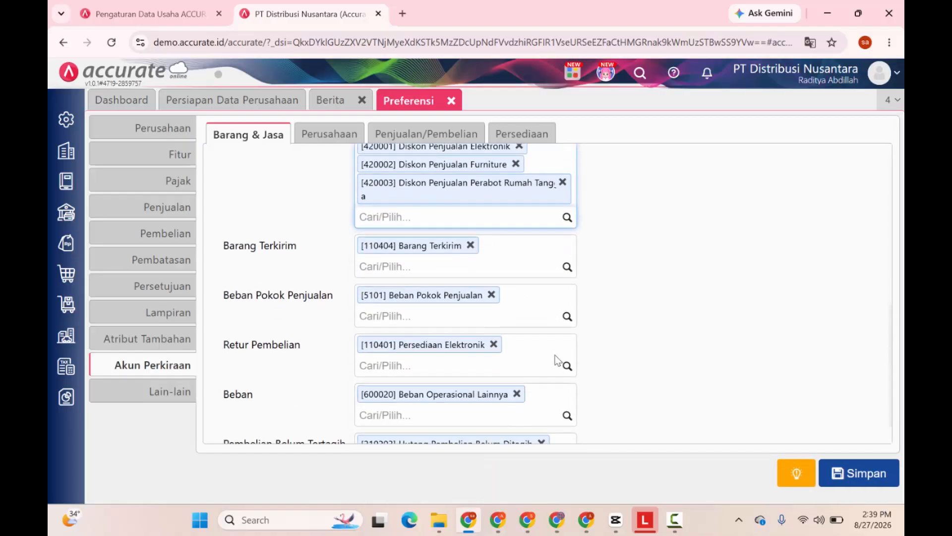
Add HPP Lainnya, Elektronik, Furniture and Perabot Rumah Tangga to Beban Pokok Penjualan.
left_click(535, 314)
type("hpp")
left_click(527, 335)
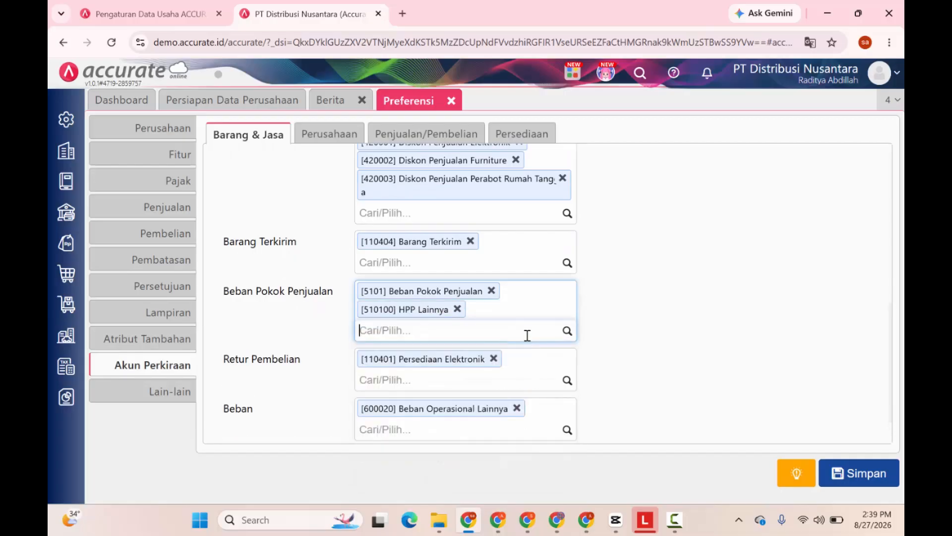
type("hpp")
left_click(517, 361)
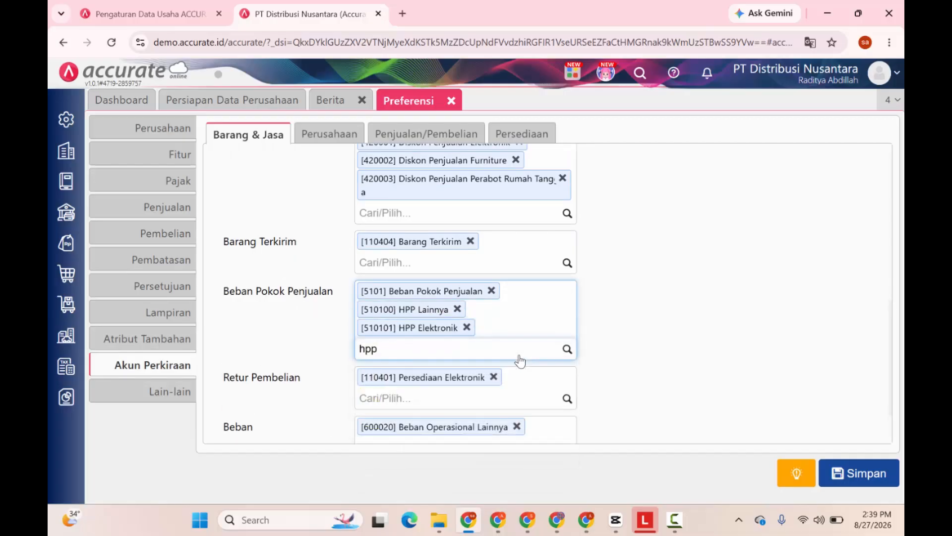
left_click(496, 382)
type("hpp")
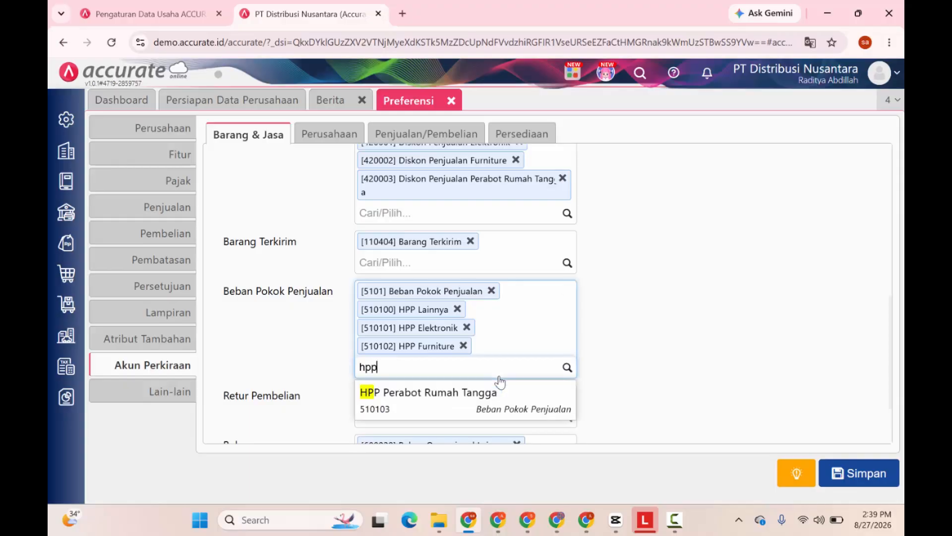
left_click(500, 384)
Add Persediaan Furniture, Perabot Rumah Tangga and Lainnya to the Retur Pembelian accounts.
scroll(496, 334, "down", 3)
left_click(493, 327)
type("fur")
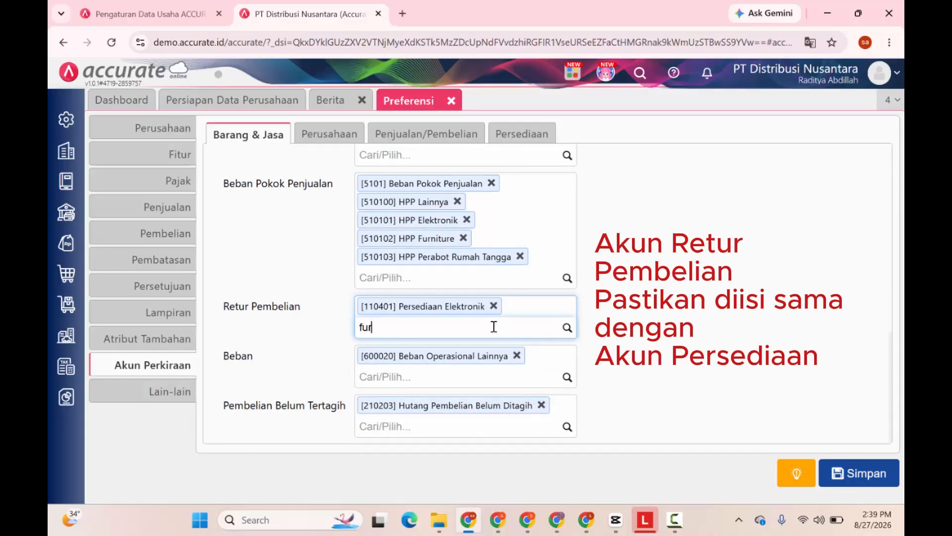
left_click(493, 355)
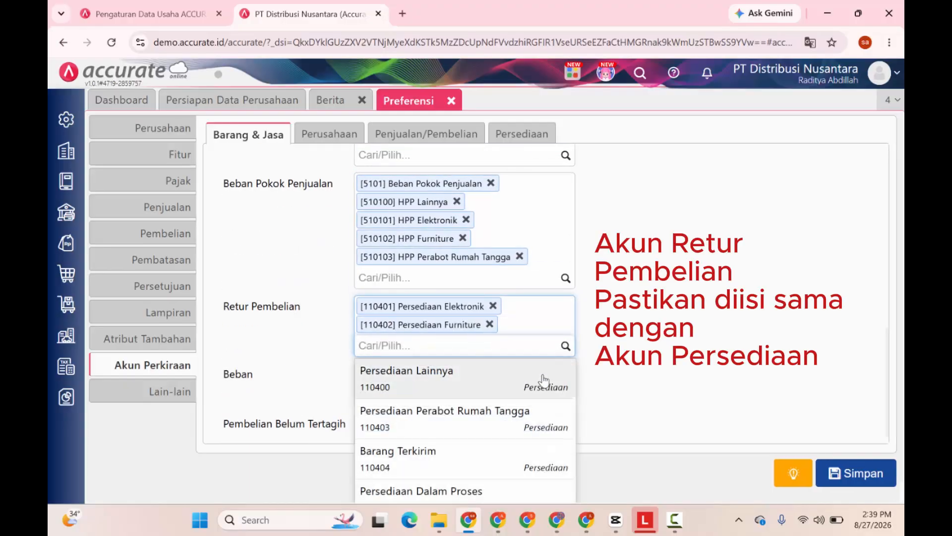
type("per")
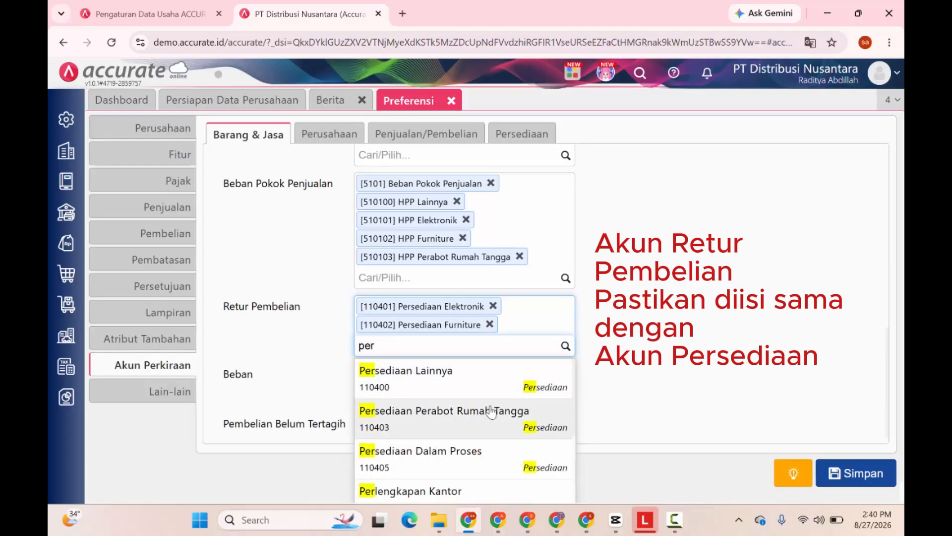
left_click(515, 410)
left_click(566, 364)
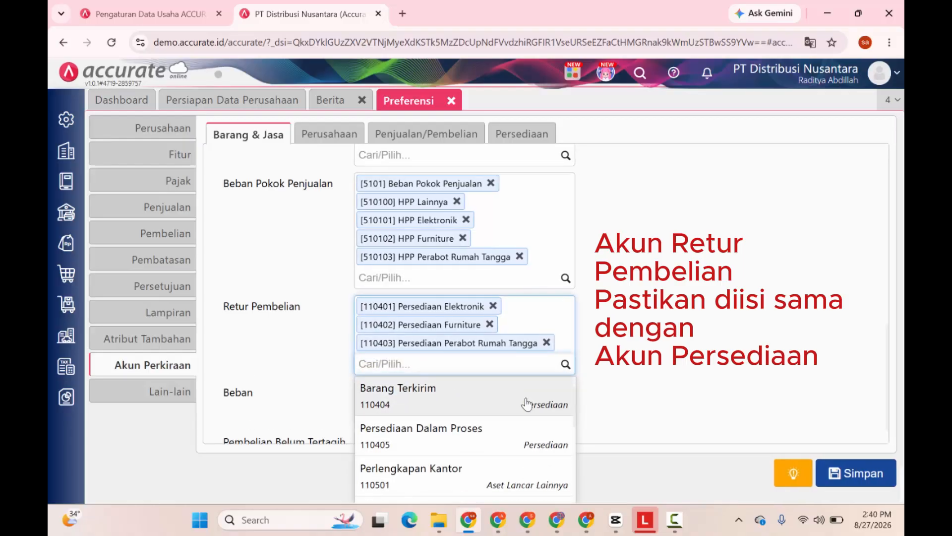
left_click(526, 404)
scroll(327, 254, "down", 1)
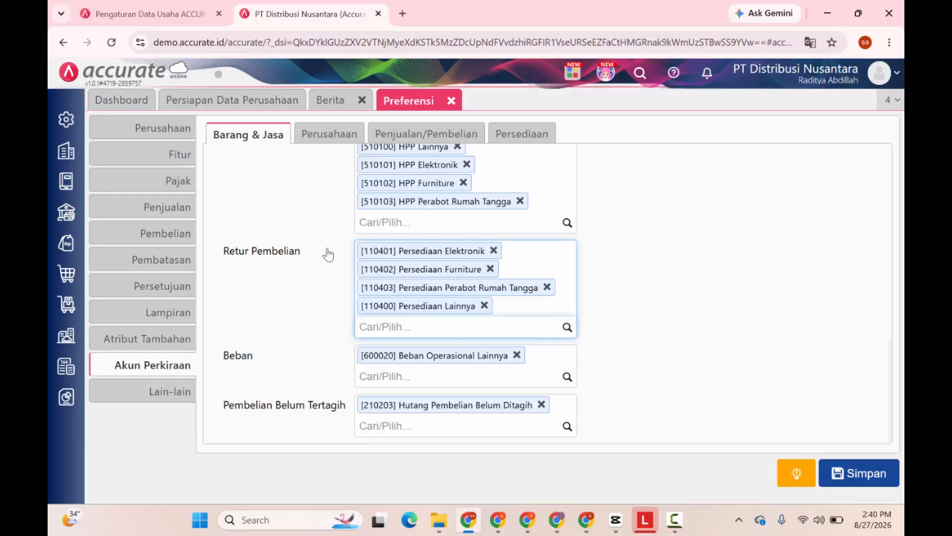
left_click(329, 133)
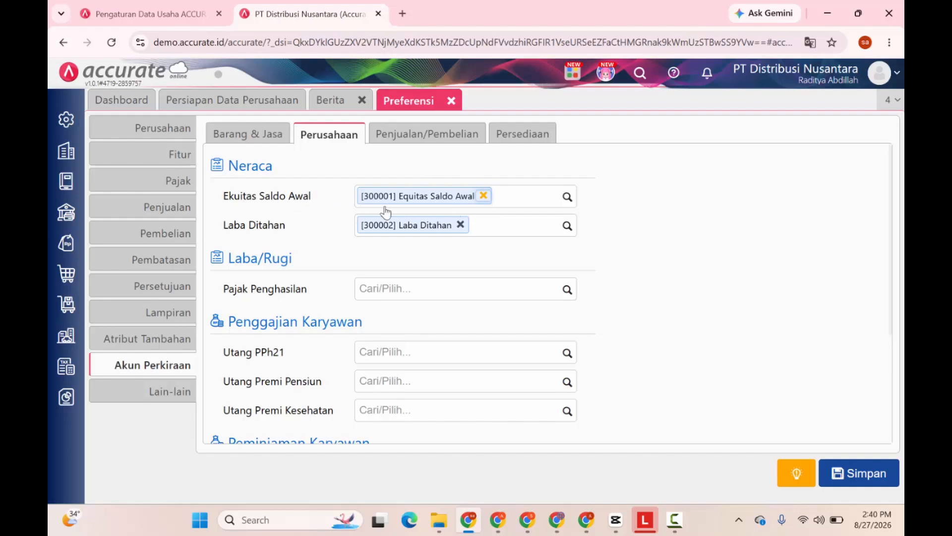
Set Beban Pajak Penghasilan for income tax and Hutang PPh 21 for Utang PPh21.
scroll(358, 241, "down", 1)
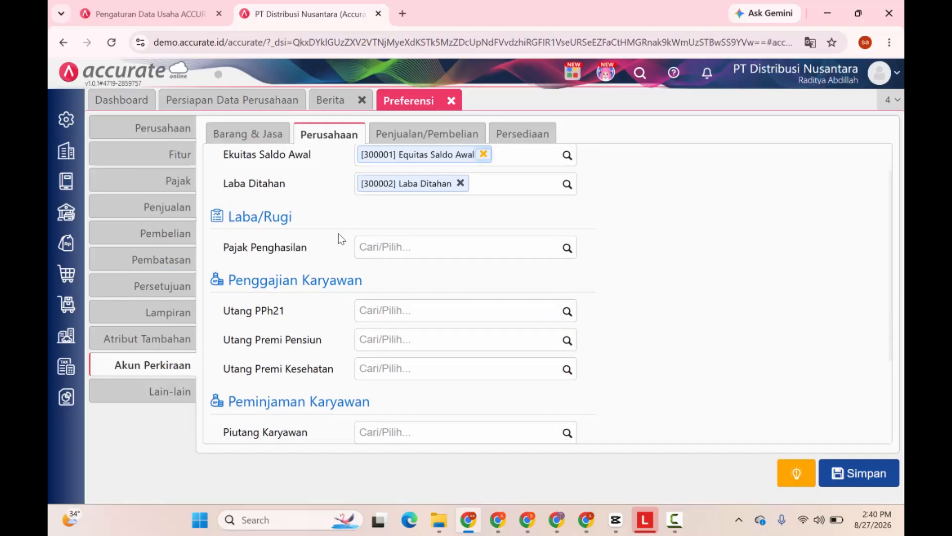
left_click(567, 253)
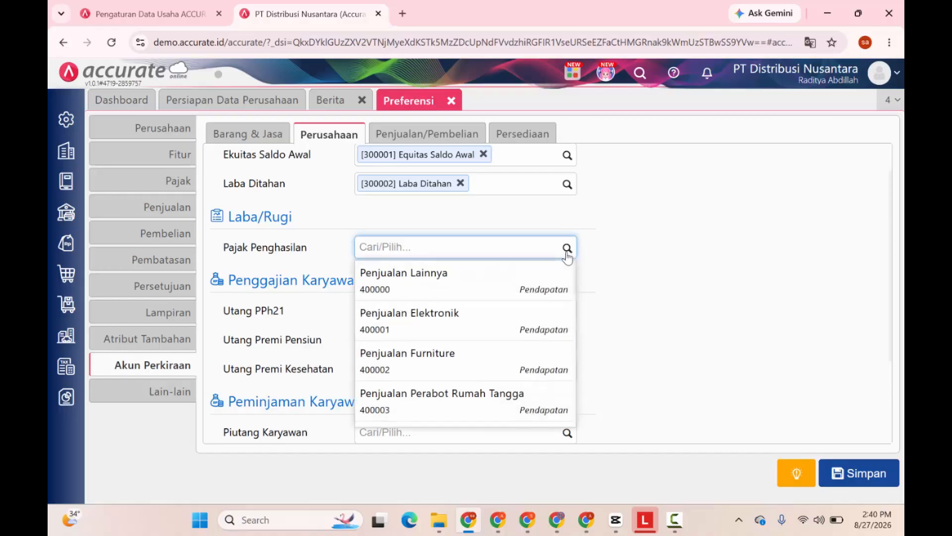
type("beban pajak")
key("Return")
scroll(346, 305, "down", 1)
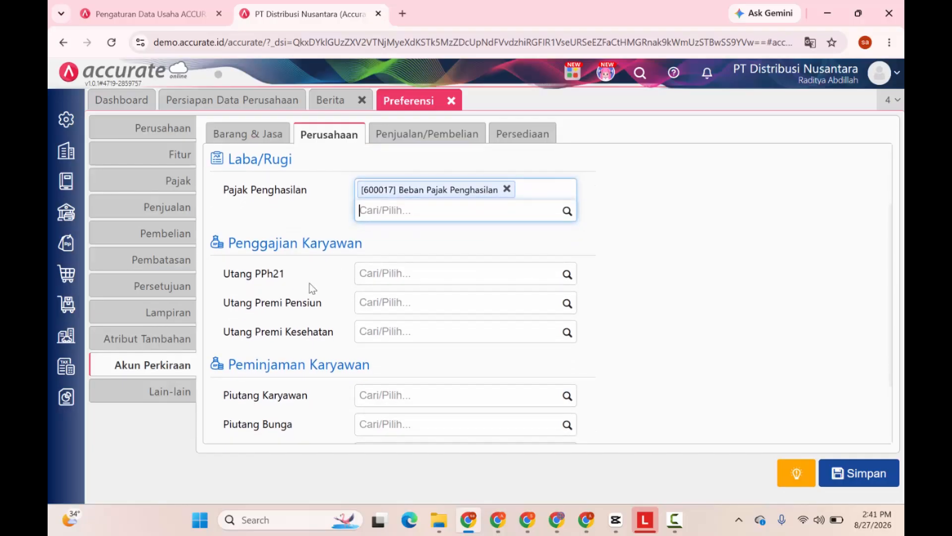
scroll(307, 285, "down", 1)
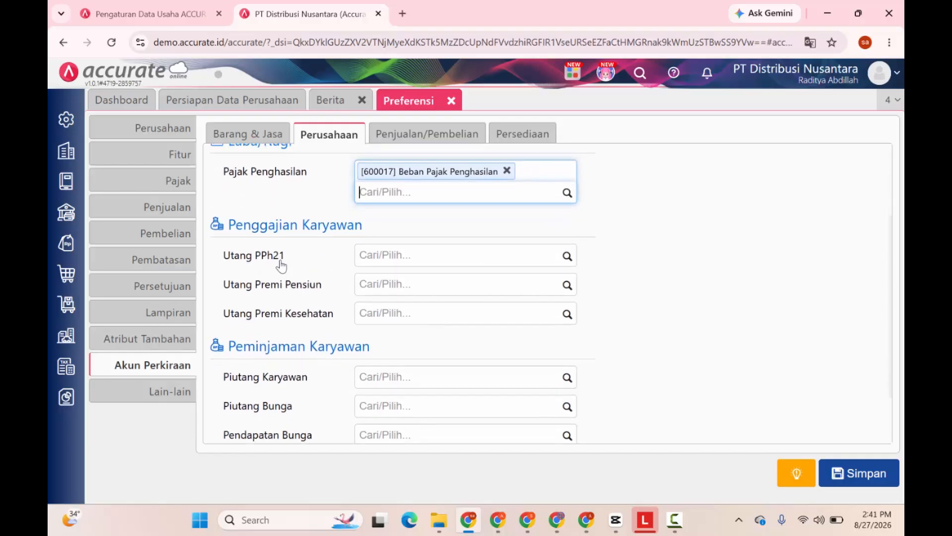
left_click(394, 255)
type("huta")
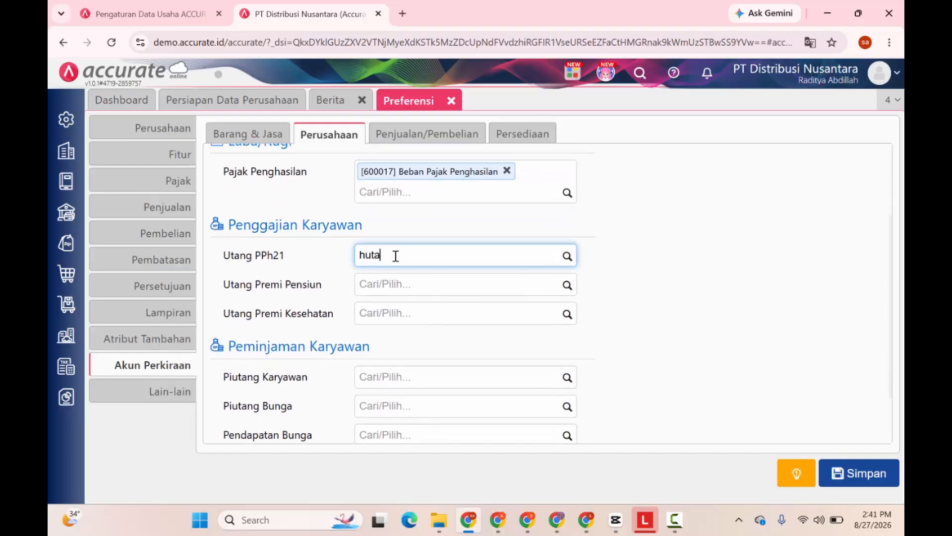
type("ng")
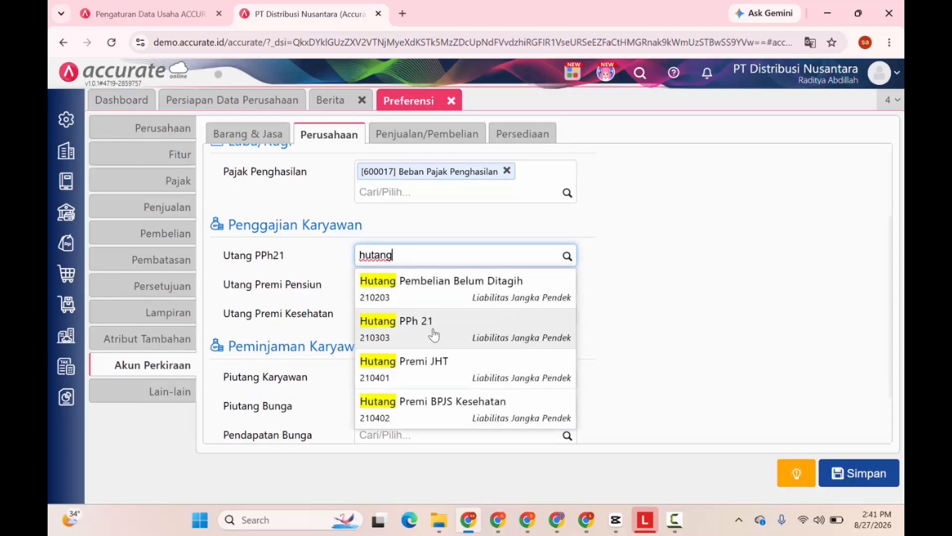
left_click(430, 328)
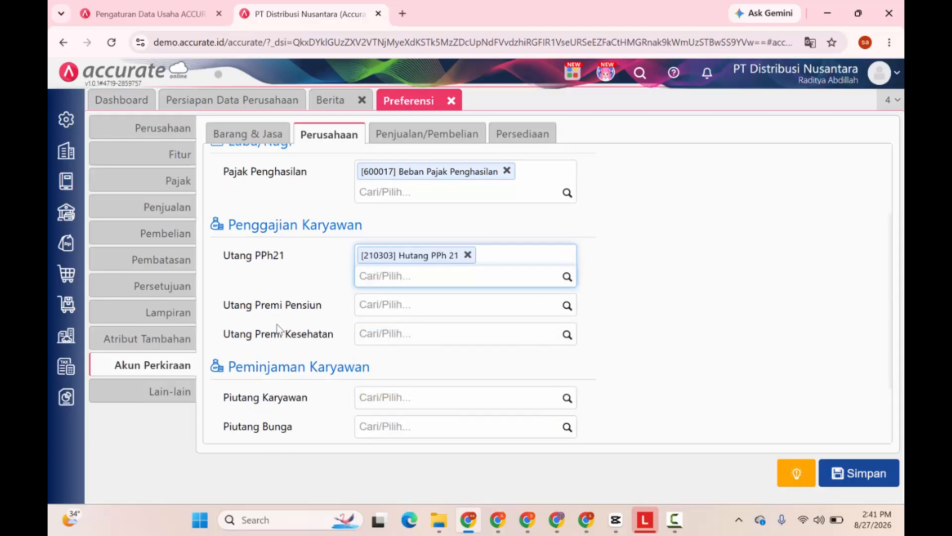
Set Hutang Premi JHT for Utang Premi Pensiun and Hutang Premi BPJS Kesehatan for Utang Premi Kesehatan.
left_click(390, 305)
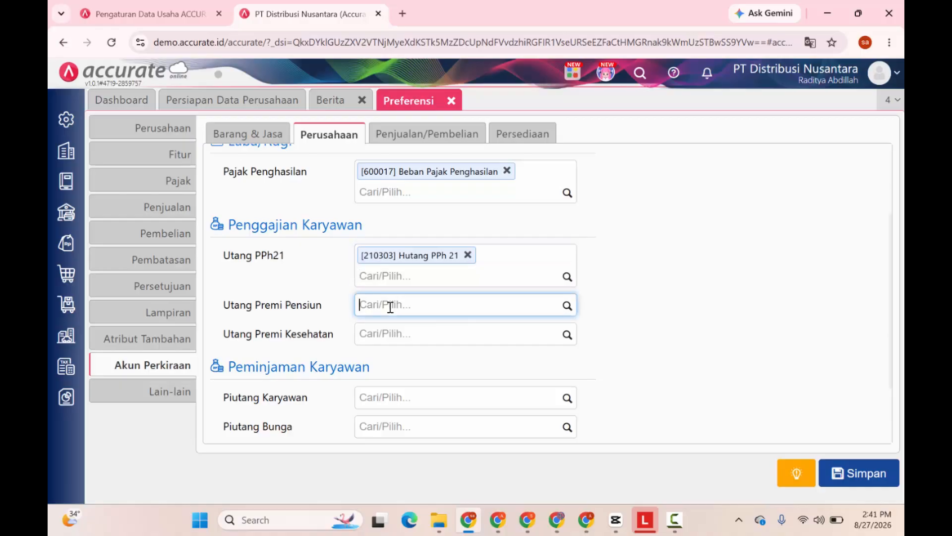
type("premi")
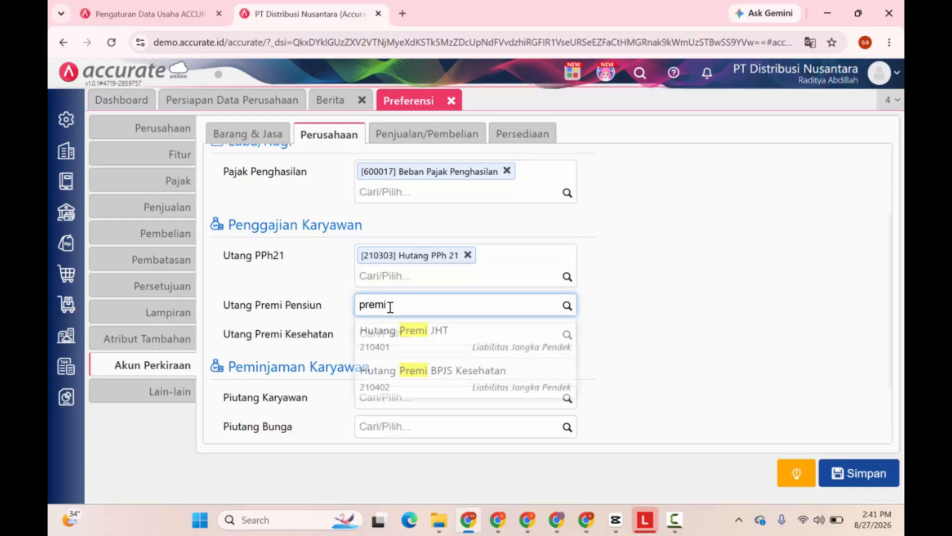
left_click(396, 329)
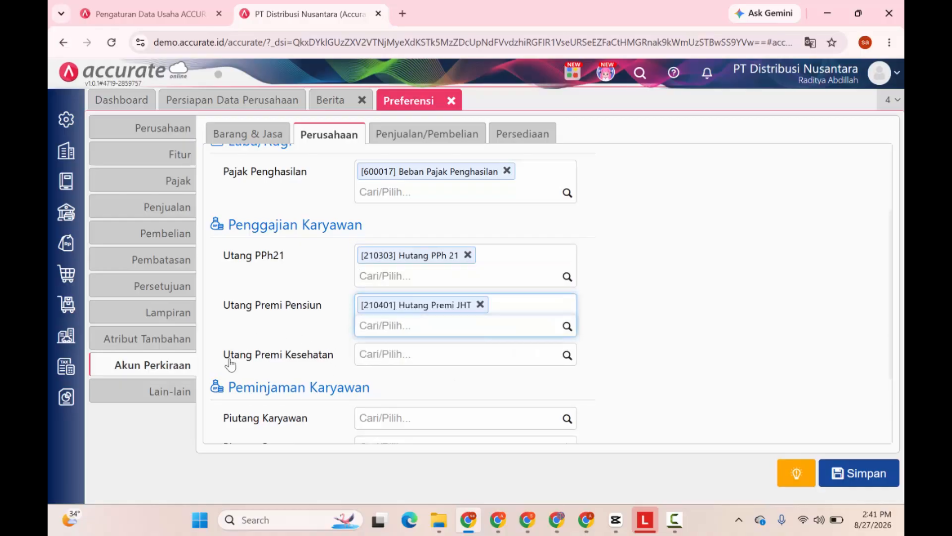
left_click(389, 356)
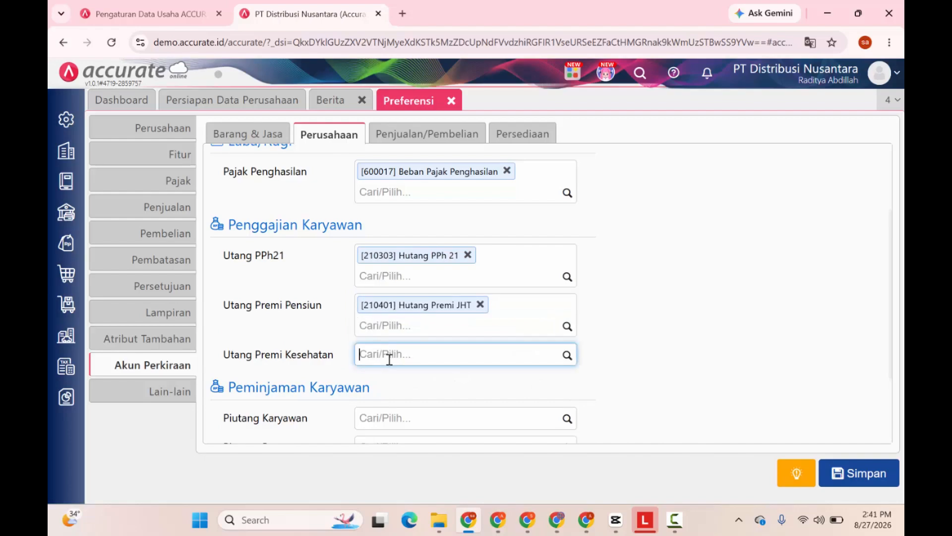
type("hutang prem")
left_click(423, 425)
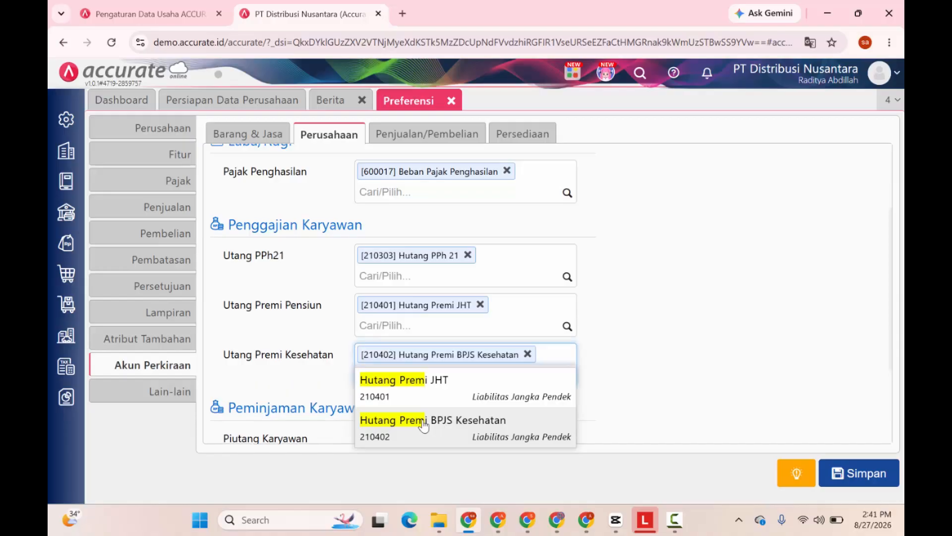
scroll(429, 395, "down", 3)
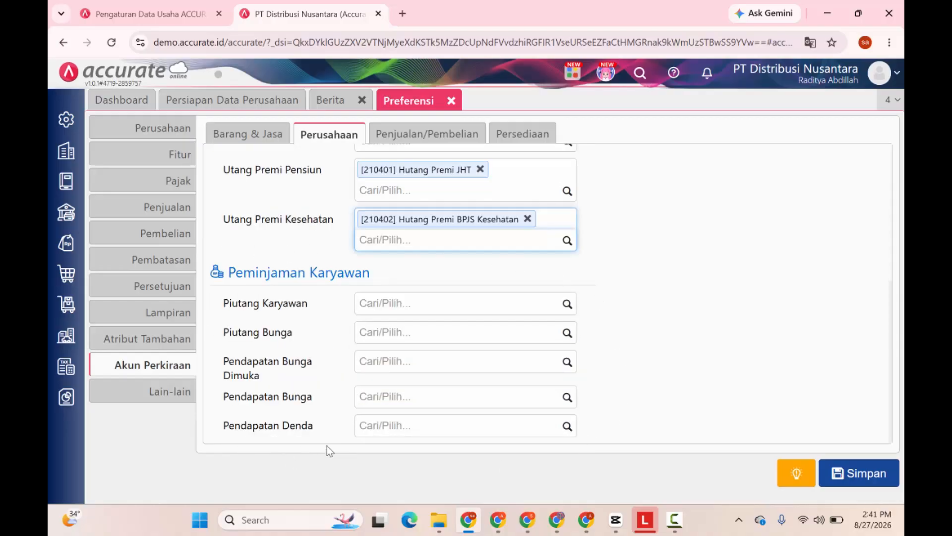
Replace the purchase Akun Pembulatan with 600025 Beban Pembulatan Transaksi.
left_click(422, 139)
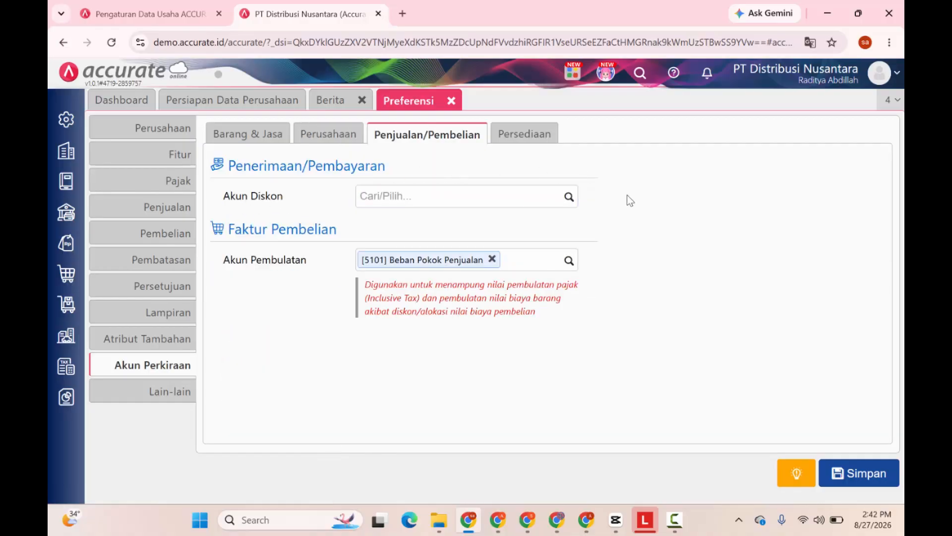
left_click(492, 259)
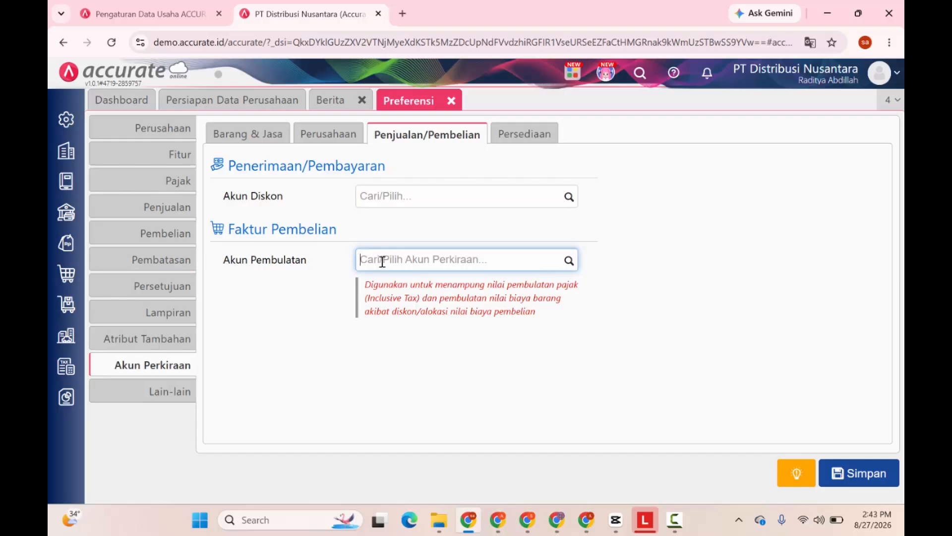
type("pemp")
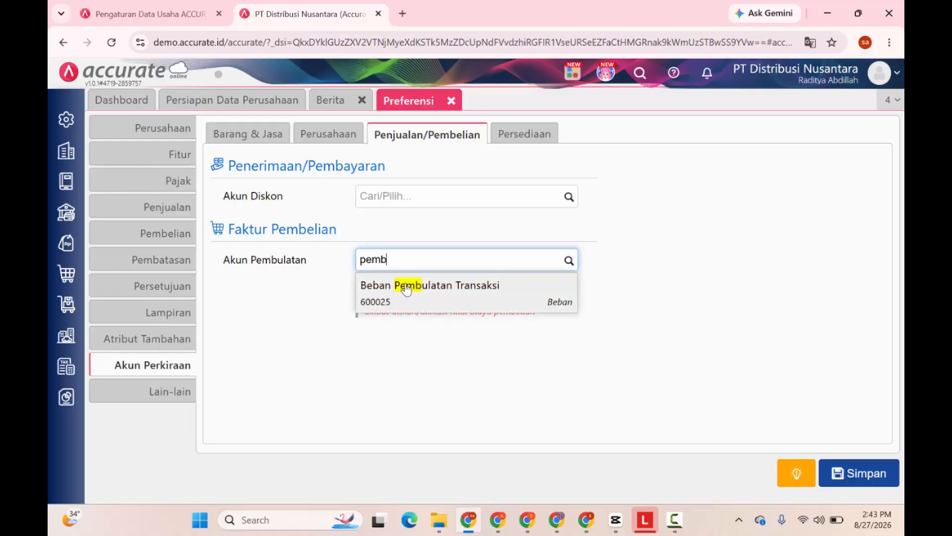
left_click(406, 287)
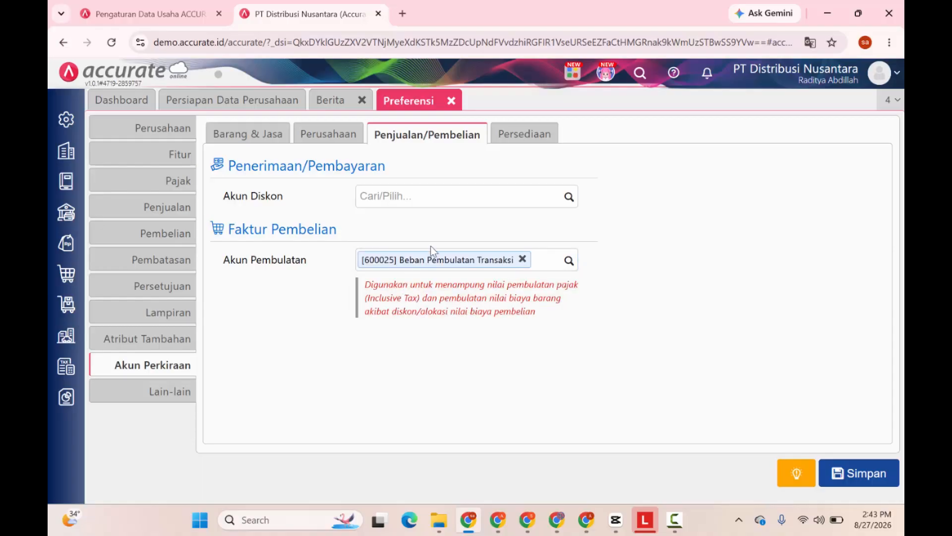
left_click(524, 134)
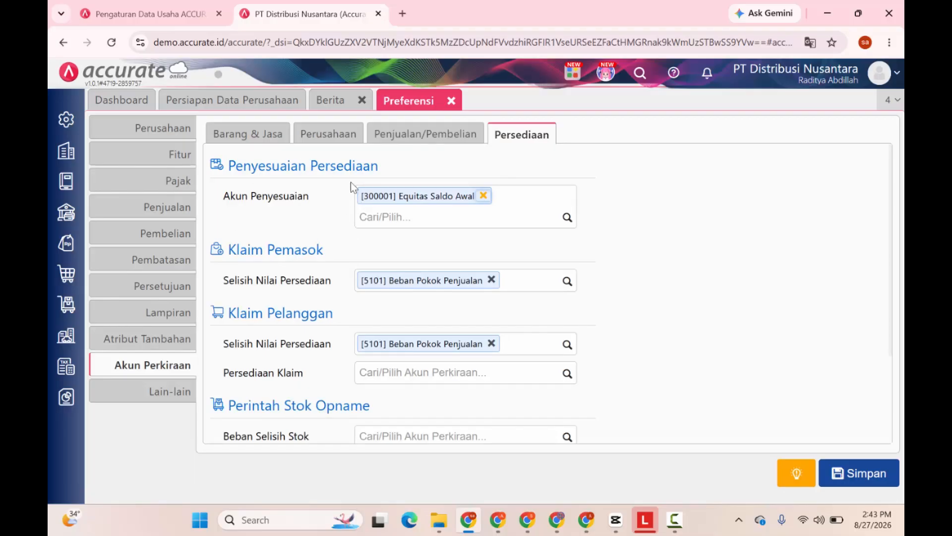
Set Beban Selisih Stok to 510104 Beban Selisih Stok and Akun Pekerjaan to 110405 Persediaan Dalam Proses.
scroll(334, 230, "down", 1)
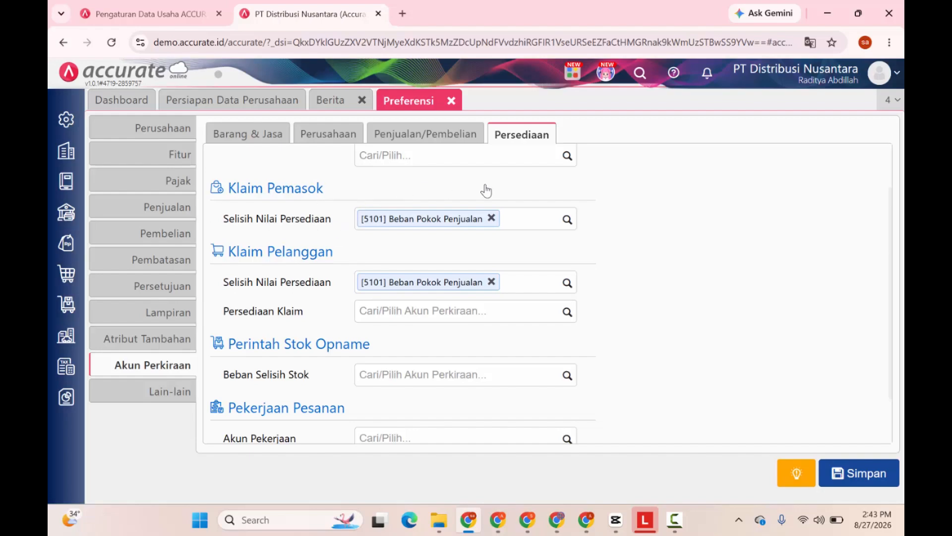
scroll(347, 233, "down", 1)
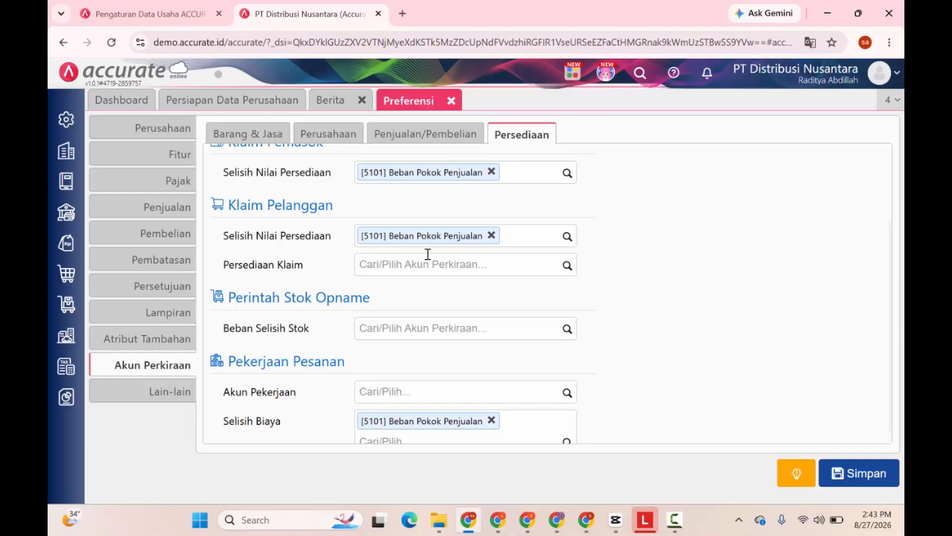
scroll(407, 248, "down", 1)
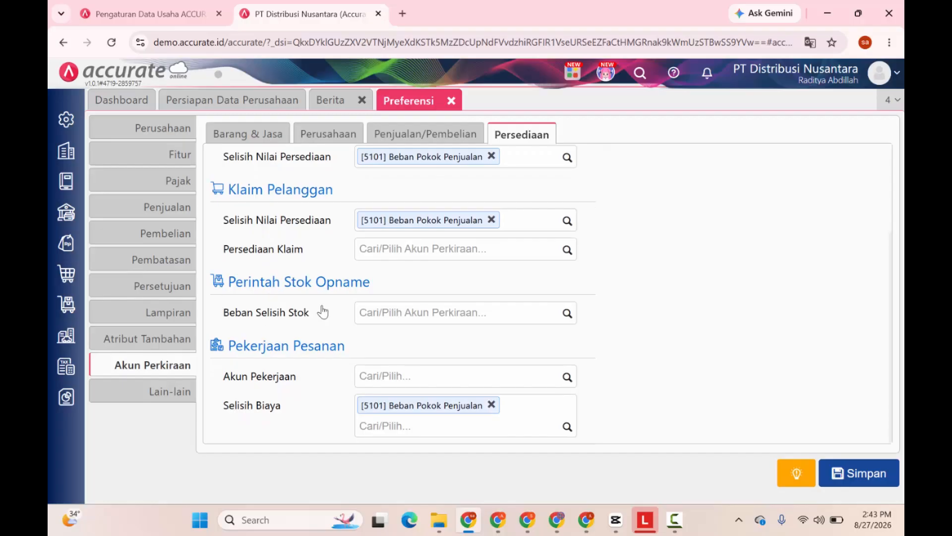
left_click(397, 311)
type("b")
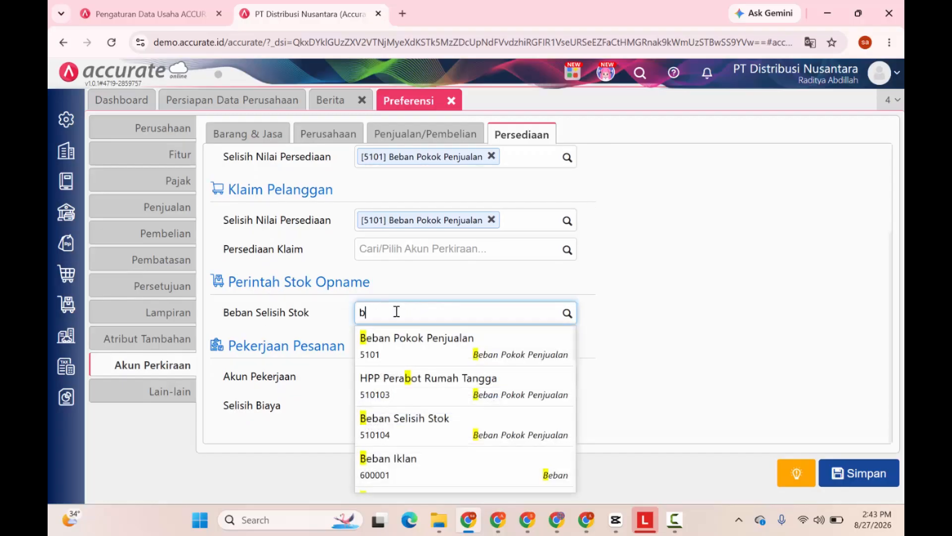
type("eban selisi")
left_click(397, 342)
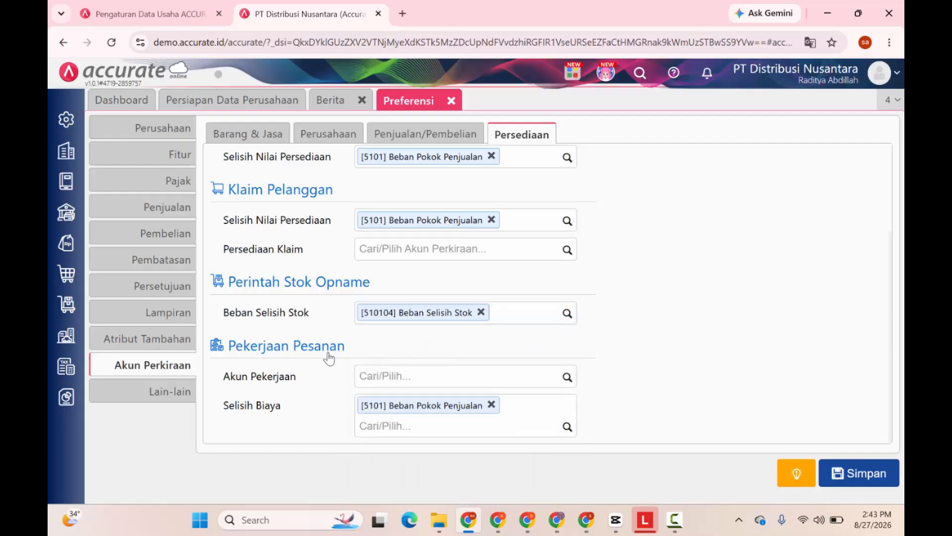
left_click(374, 377)
type("p")
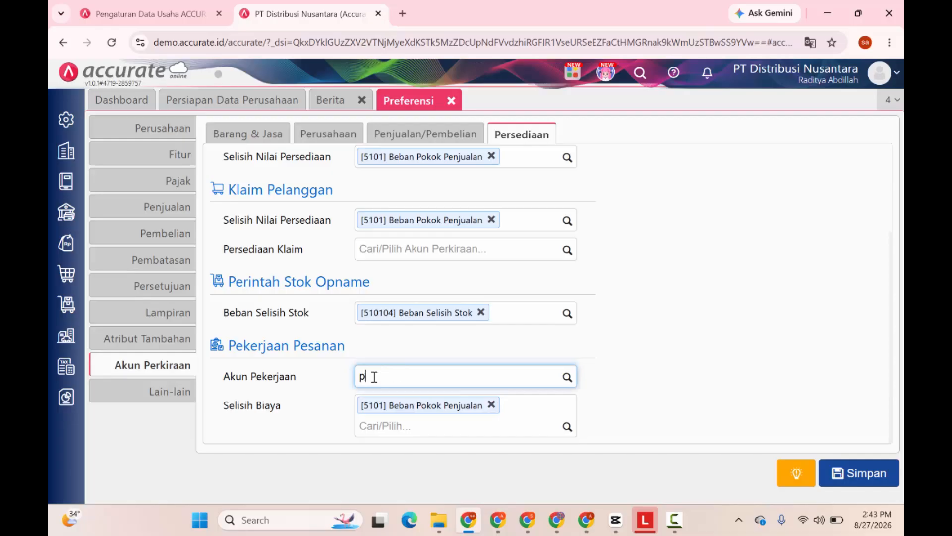
type("ersediaan dalam")
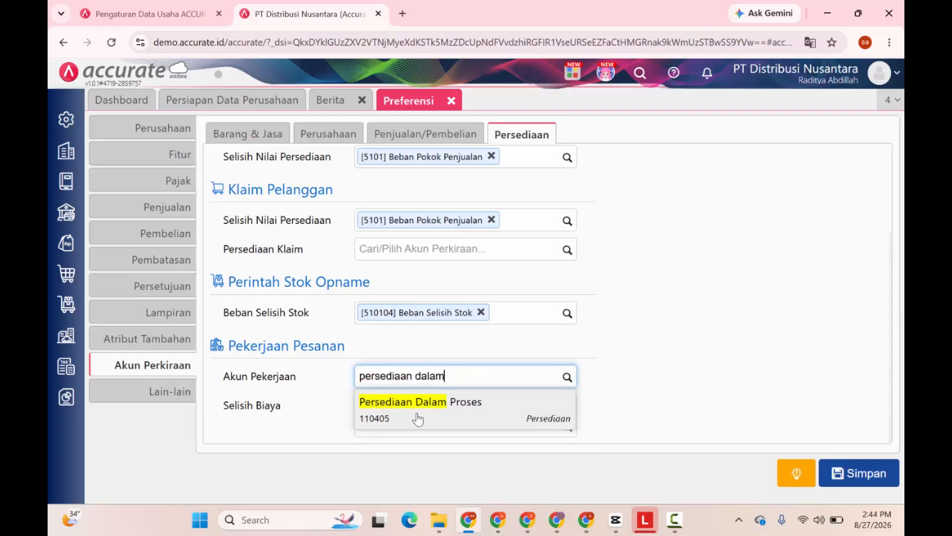
left_click(417, 416)
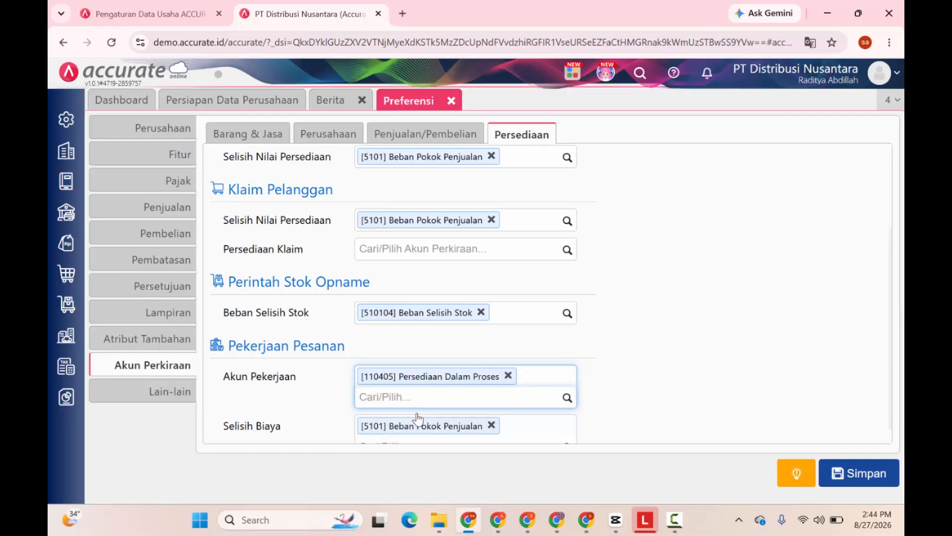
On Lain-lain, keep the Indonesia (9.999,9) decimal format and set Opsi Desimal to 0,99.
left_click(182, 391)
left_click(372, 207)
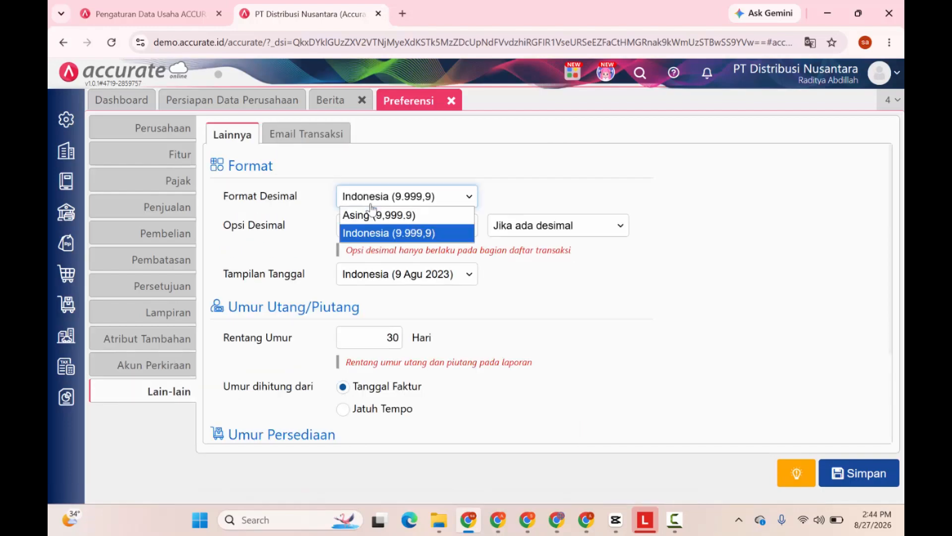
left_click(370, 233)
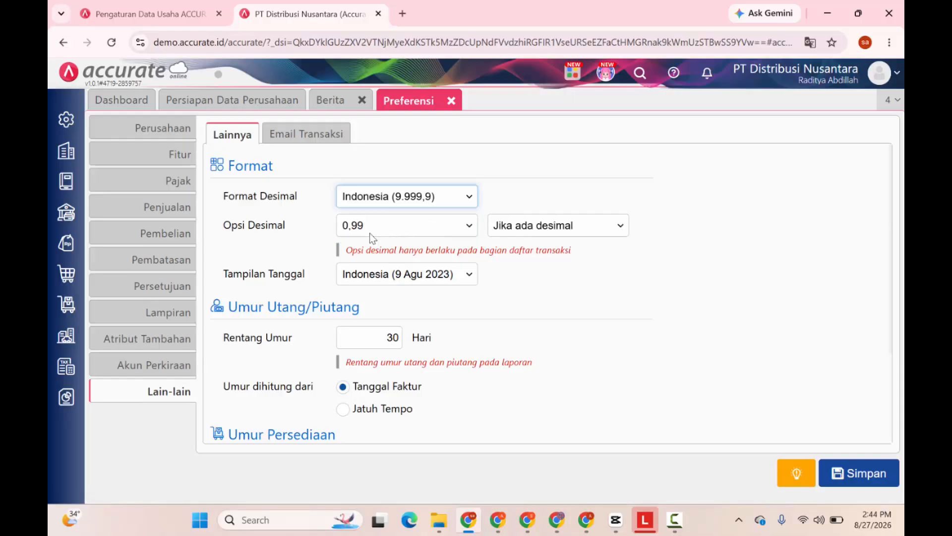
left_click(392, 231)
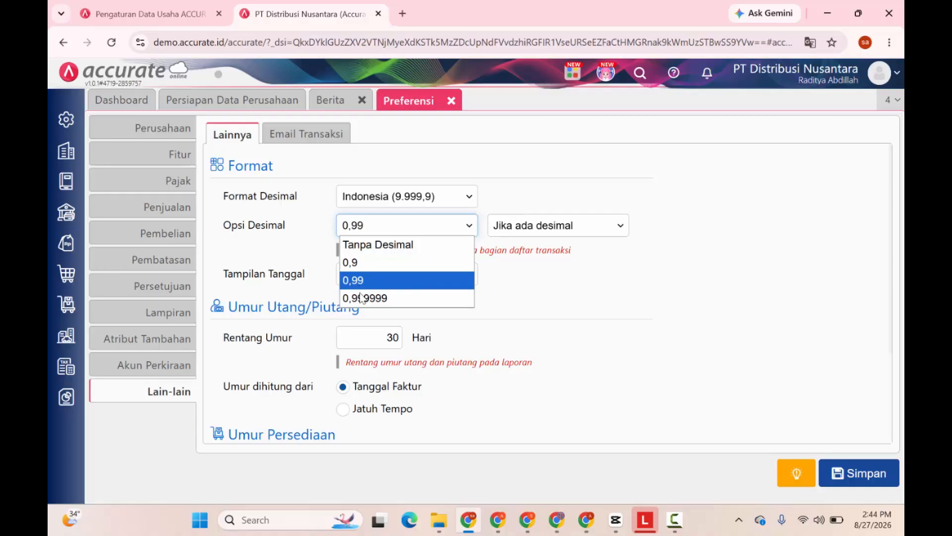
left_click(399, 298)
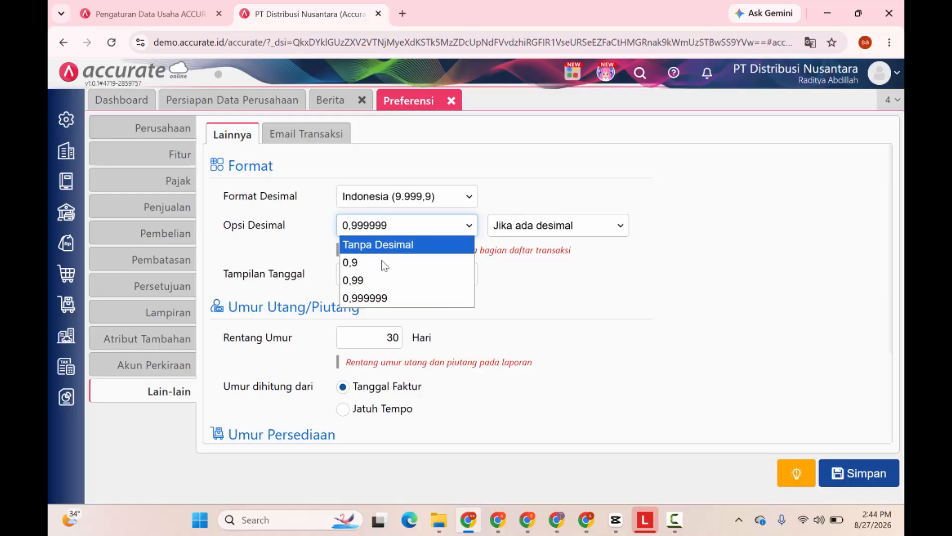
left_click(365, 280)
scroll(304, 302, "down", 1)
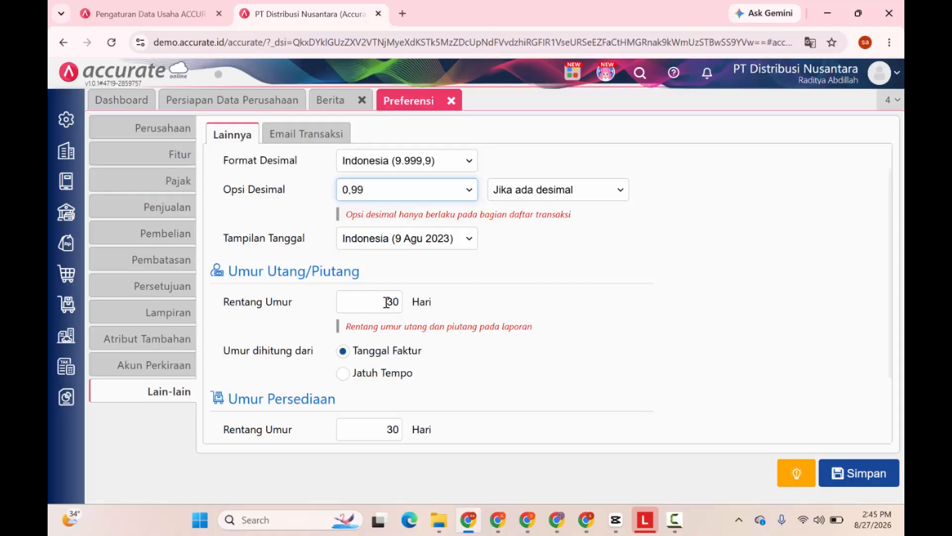
Set Komisi dihitung dari to Faktur sudah lunas and save the preferences with Simpan.
scroll(331, 337, "down", 2)
scroll(389, 361, "up", 1)
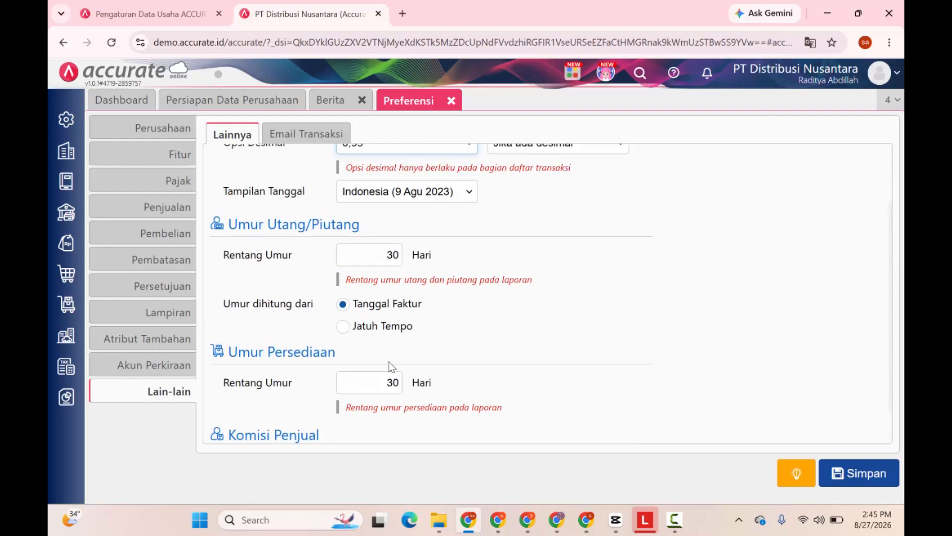
scroll(302, 320, "down", 1)
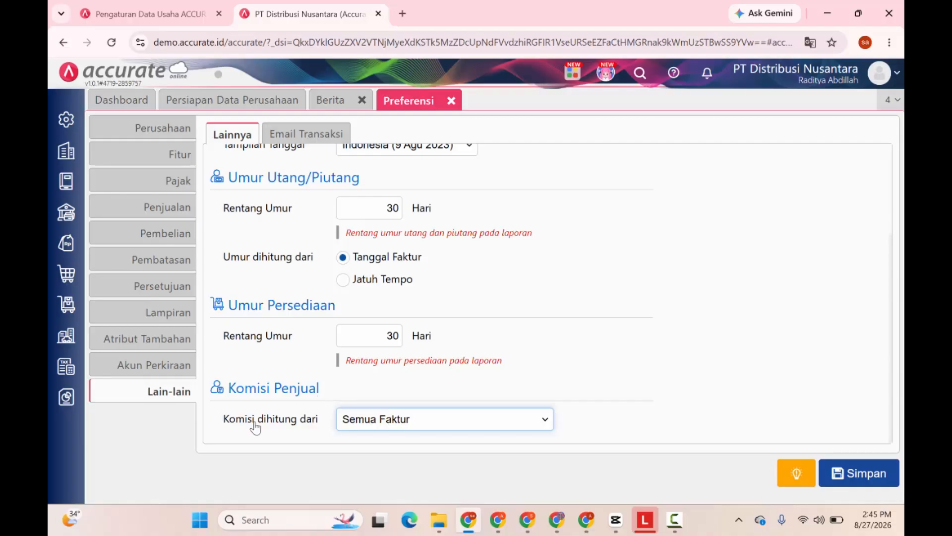
left_click(365, 425)
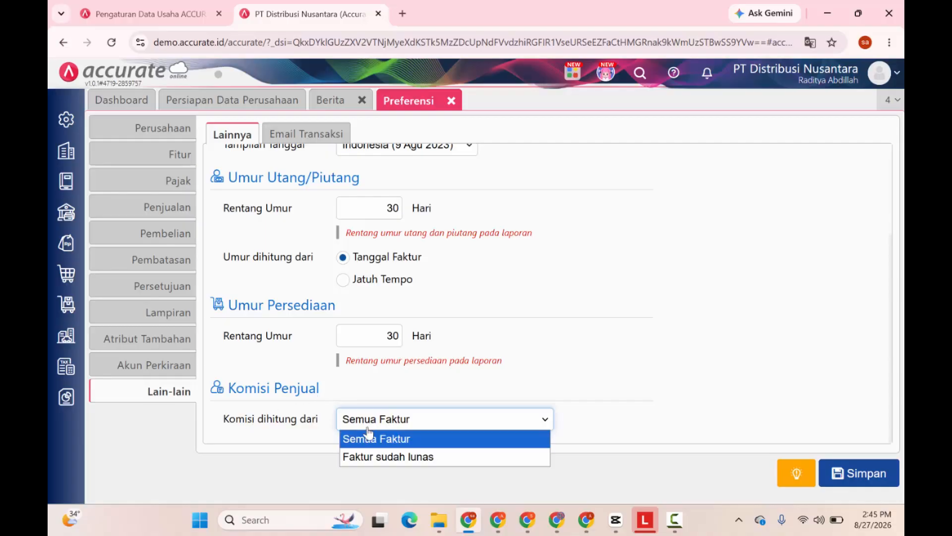
left_click(386, 457)
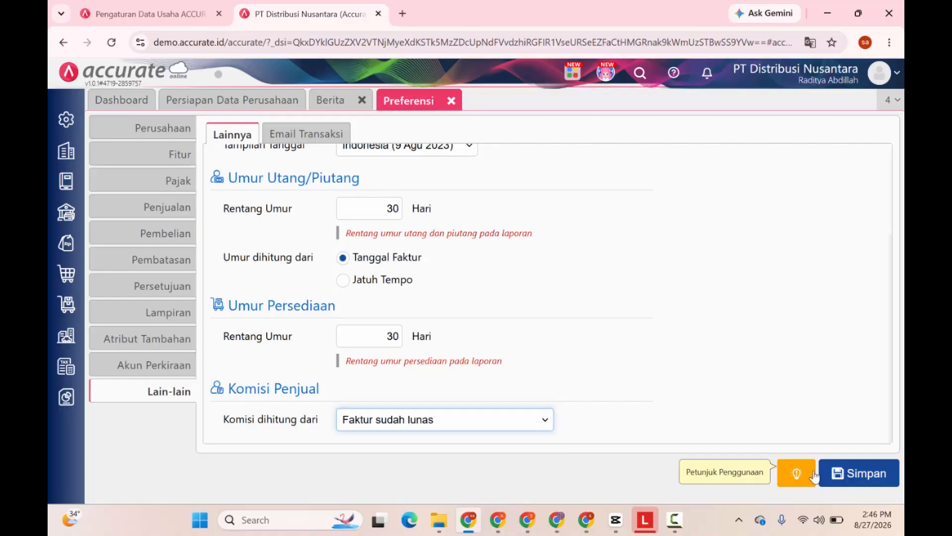
left_click(860, 472)
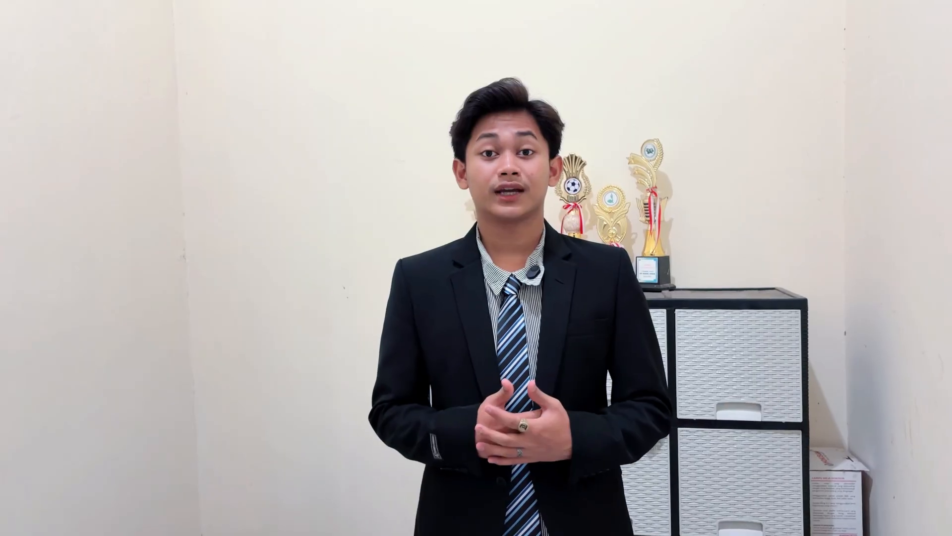